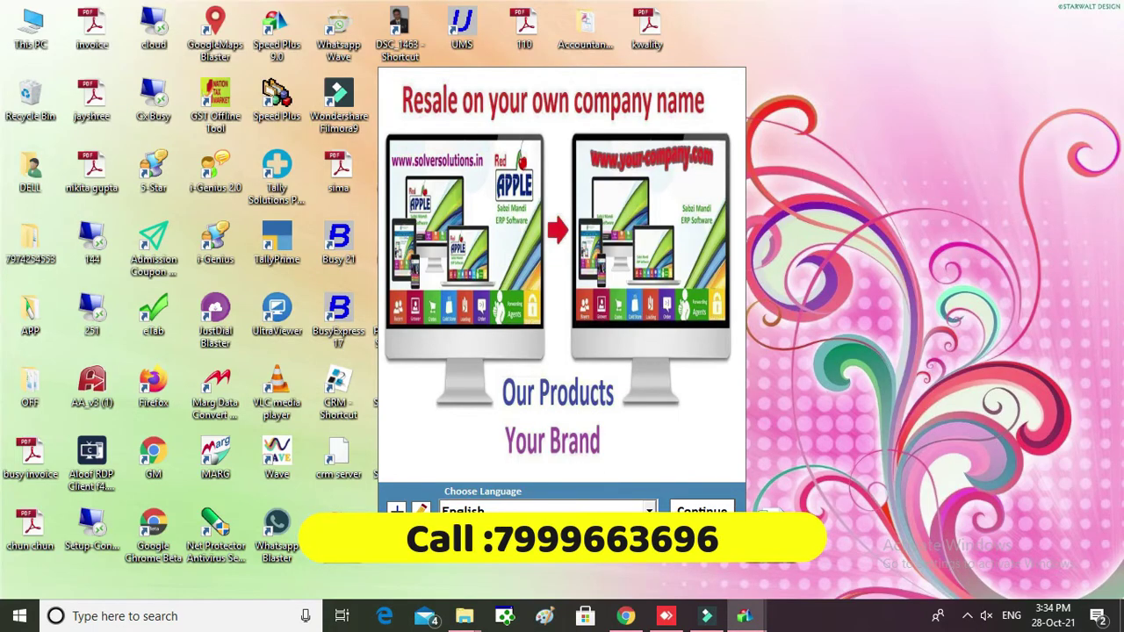
# - Continue with English as the language and open the company SHRI RAM MOTOWORKS
pyautogui.click(722, 517)
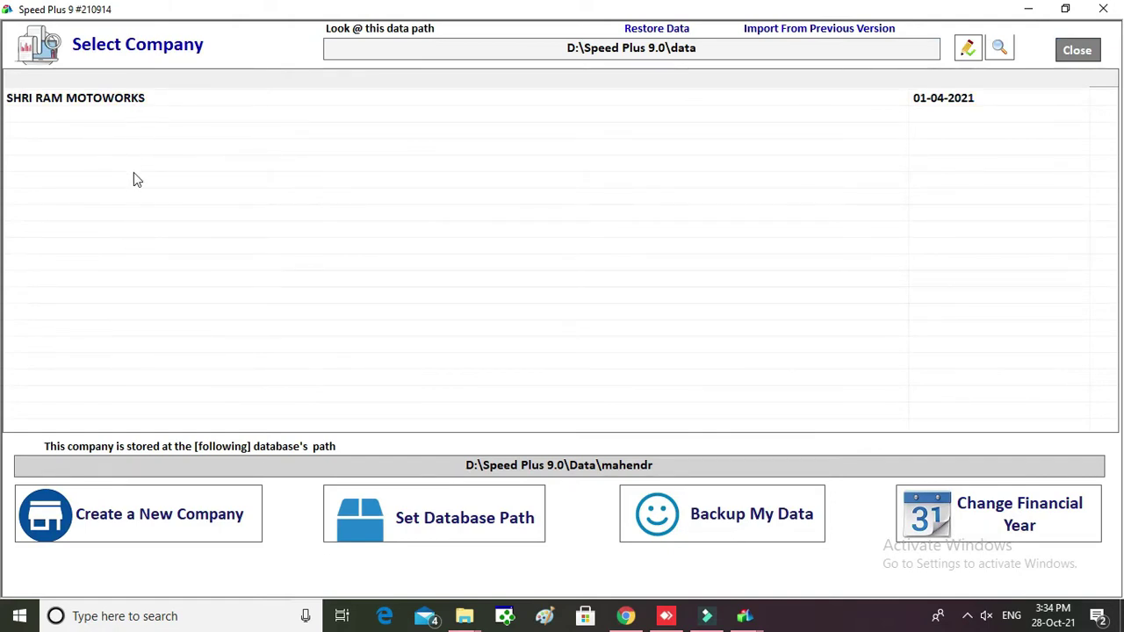
pyautogui.click(61, 101)
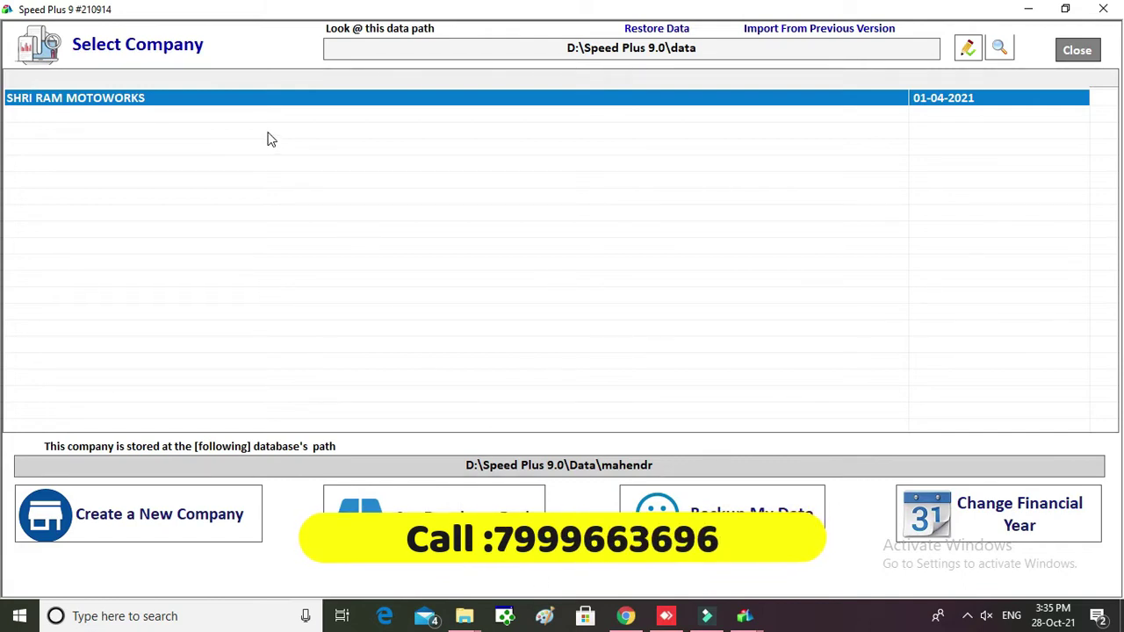
pyautogui.click(228, 101)
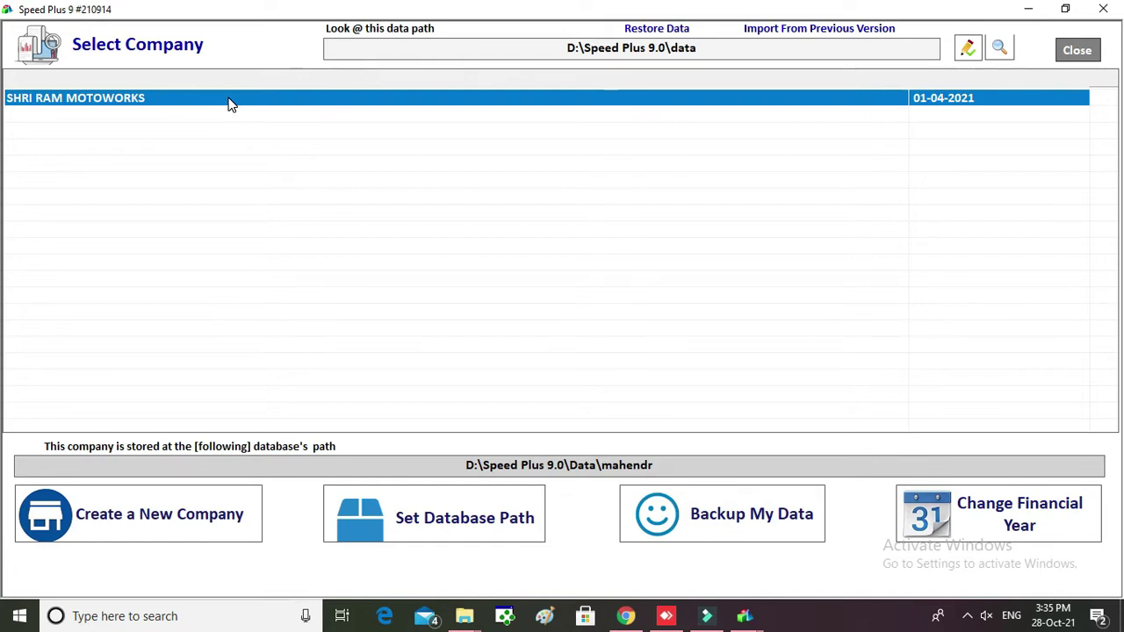
pyautogui.doubleClick(228, 99)
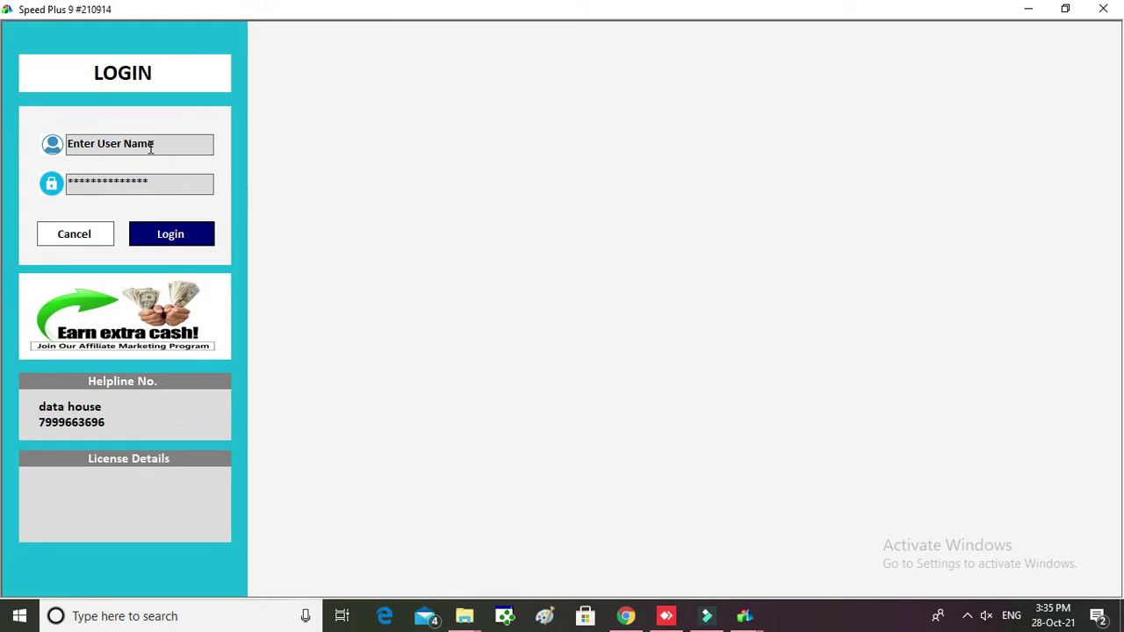
# - Log in to the company by entering the user name and the account password
pyautogui.click(166, 146)
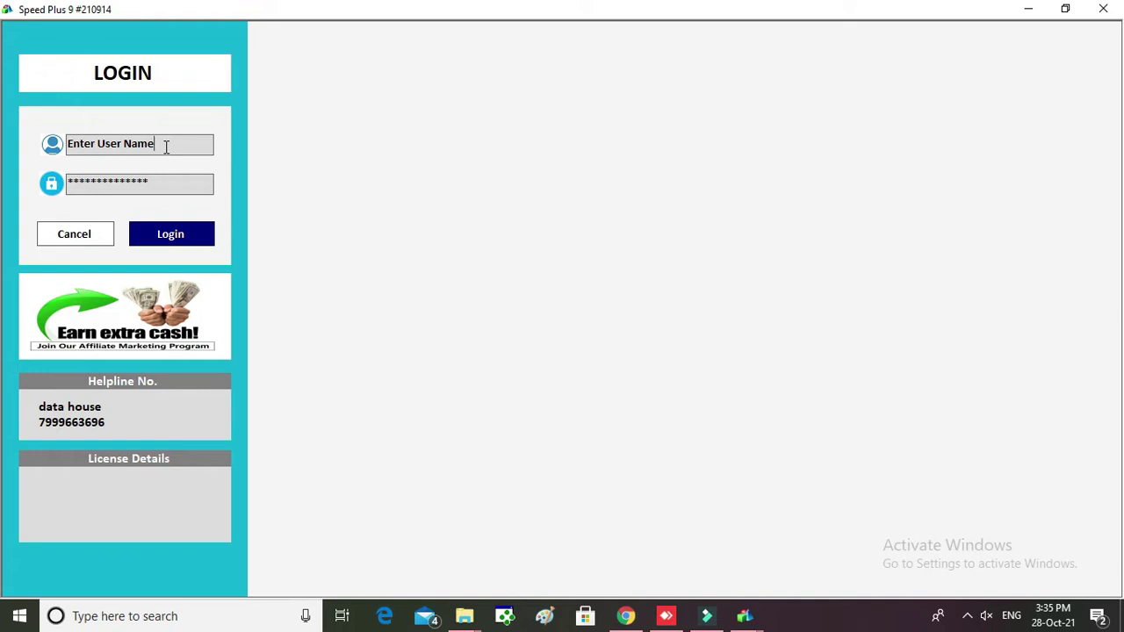
pyautogui.press('BackSpace')
pyautogui.press('BackSpace')
pyautogui.press('BackSpace')
pyautogui.press('BackSpace')
pyautogui.press('BackSpace')
pyautogui.press('BackSpace')
pyautogui.press('BackSpace')
pyautogui.press('BackSpace')
pyautogui.press('BackSpace')
pyautogui.press('BackSpace')
pyautogui.press('BackSpace')
pyautogui.press('BackSpace')
pyautogui.press('BackSpace')
pyautogui.press('BackSpace')
pyautogui.press('BackSpace')
pyautogui.write('1')
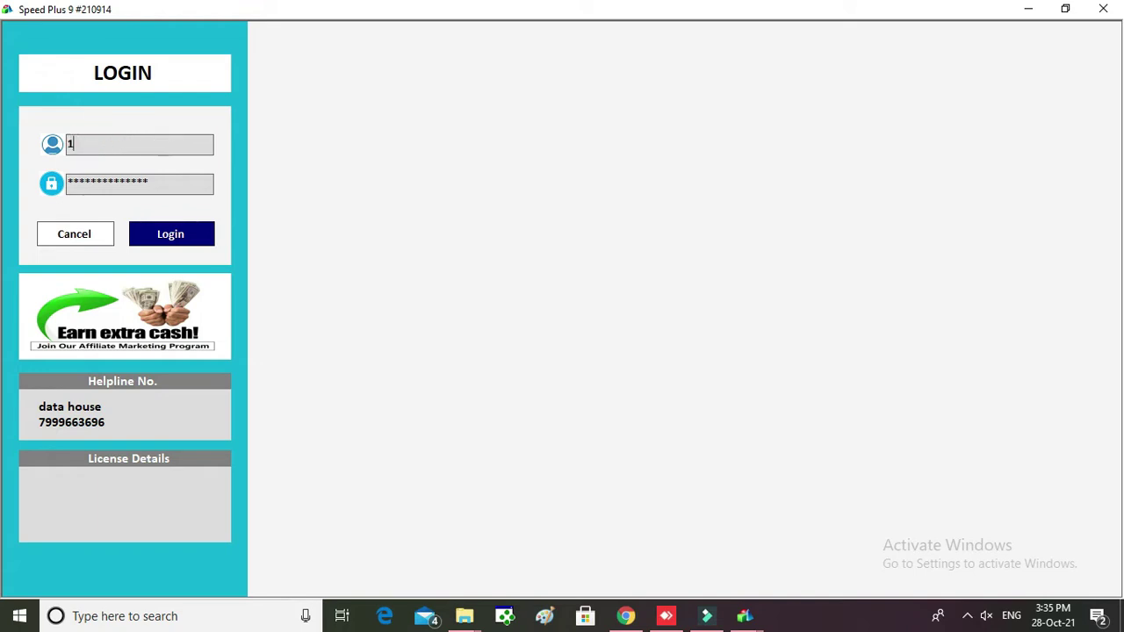
pyautogui.press('Tab')
pyautogui.write('1')
pyautogui.press('Tab')
pyautogui.press('Return')
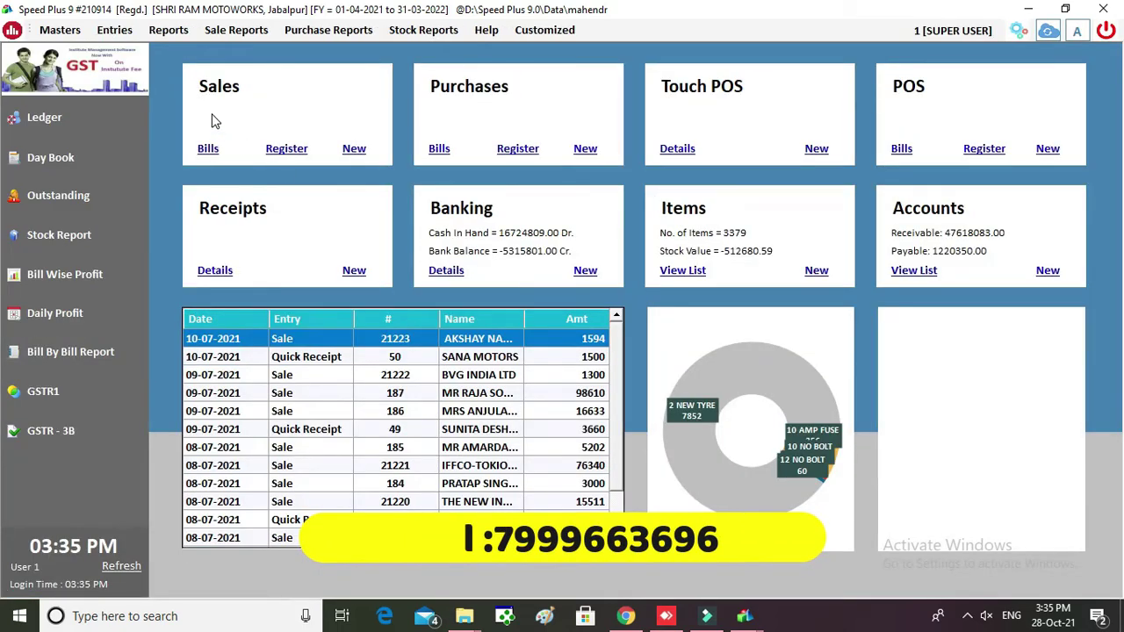
# - Open the list of items and look through the item names, HSN codes and tax slabs down to ABS SANSOR
pyautogui.click(60, 30)
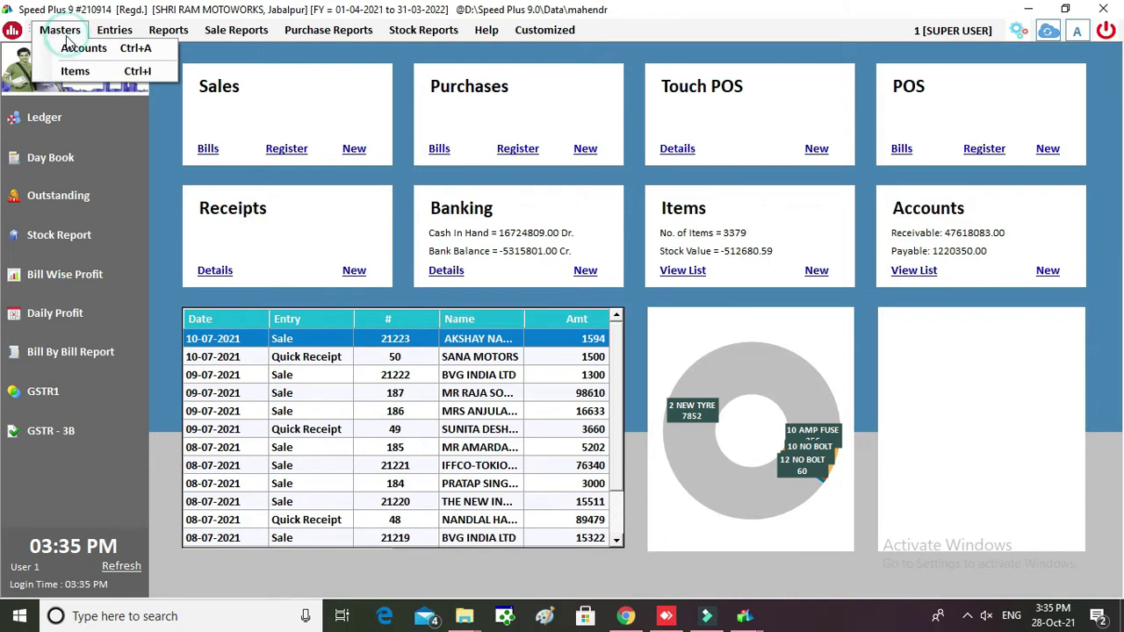
pyautogui.click(93, 75)
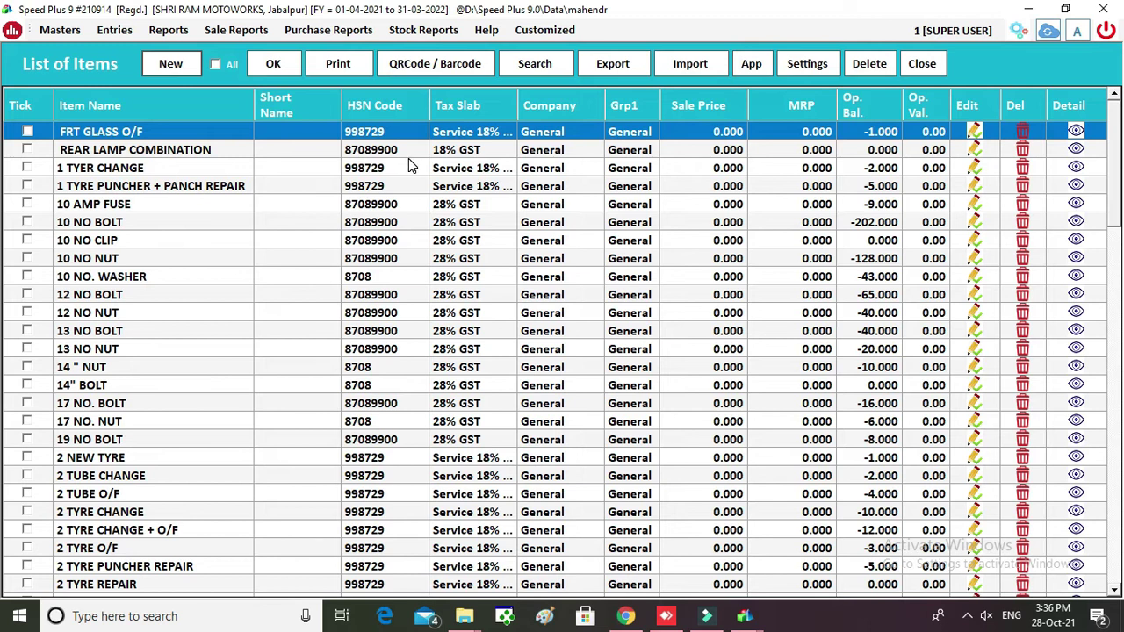
pyautogui.click(472, 174)
pyautogui.click(479, 191)
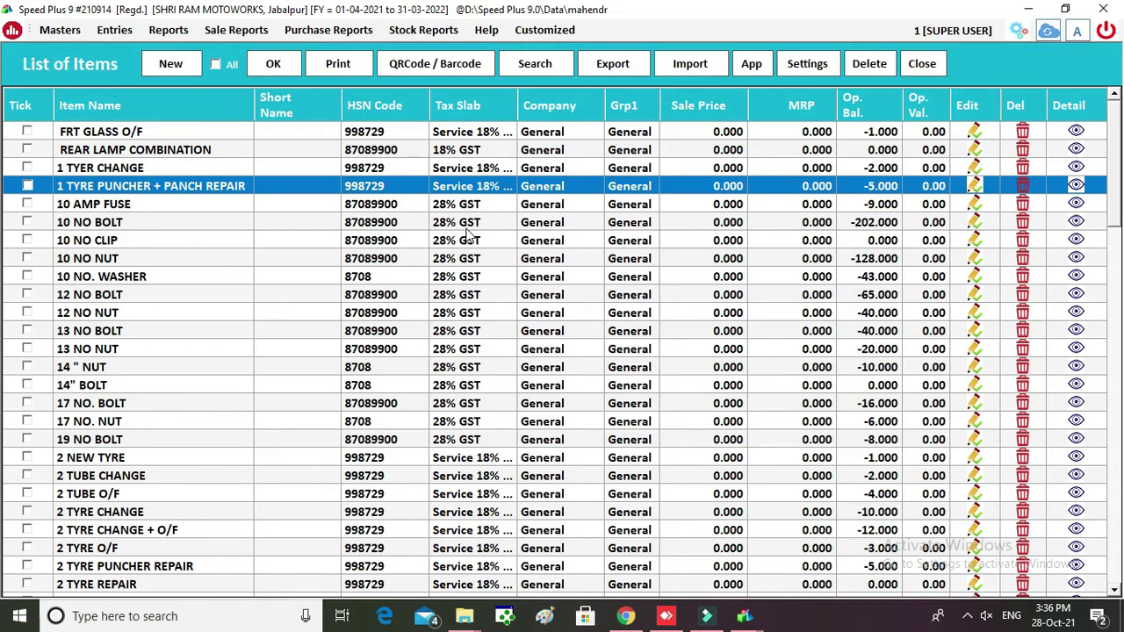
pyautogui.click(470, 224)
pyautogui.click(470, 237)
pyautogui.press('Down')
pyautogui.press('Down')
pyautogui.press('Down')
pyautogui.press('Down')
pyautogui.press('Down')
pyautogui.press('Down')
pyautogui.press('Down')
pyautogui.press('Down')
pyautogui.press('Down')
pyautogui.press('Down')
pyautogui.press('Down')
pyautogui.press('Down')
pyautogui.press('Down')
pyautogui.press('Down')
pyautogui.press('Down')
pyautogui.press('Down')
pyautogui.press('Down')
pyautogui.press('Down')
pyautogui.press('Down')
pyautogui.press('Down')
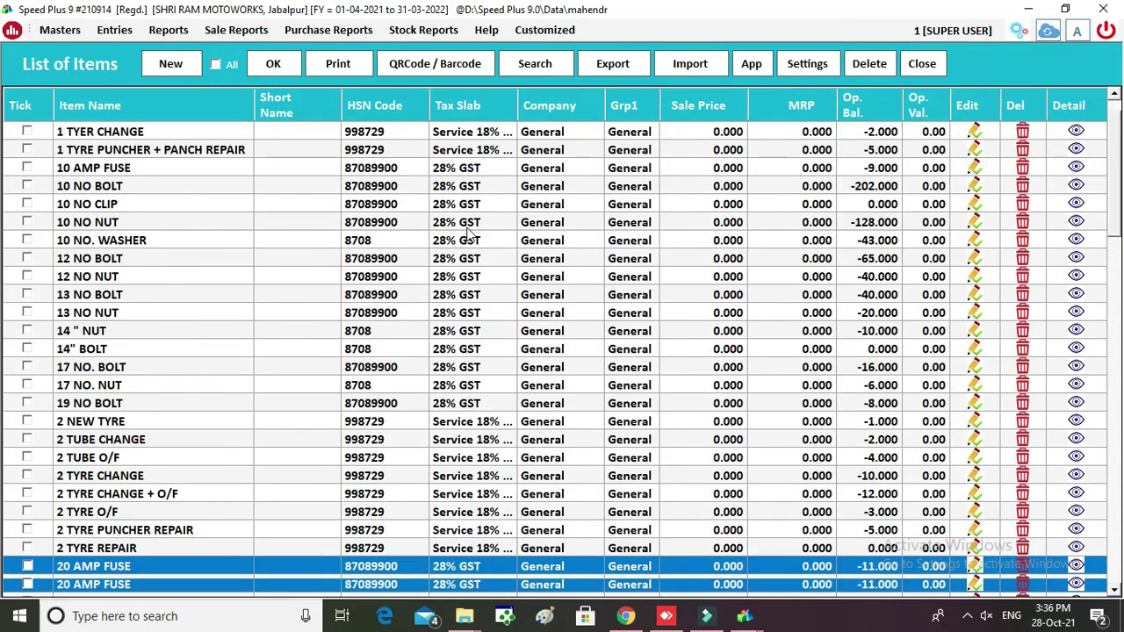
pyautogui.press('Down')
pyautogui.press('Down')
pyautogui.press('Down')
pyautogui.press('Down')
pyautogui.press('Down')
pyautogui.press('Down')
pyautogui.press('Down')
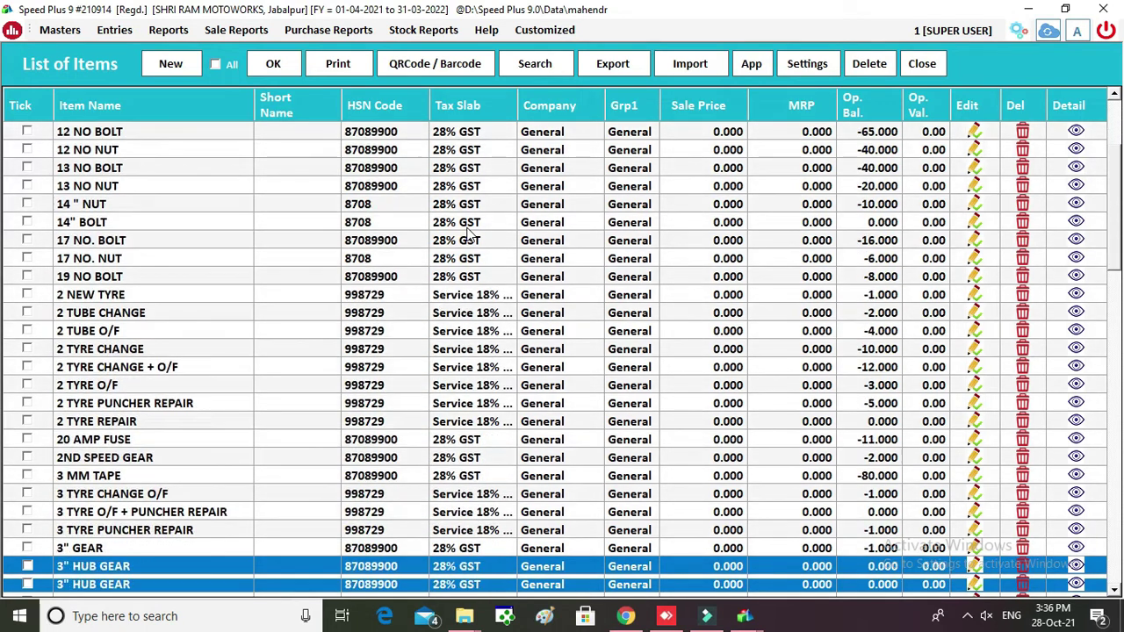
pyautogui.press('Down')
pyautogui.press('Down')
pyautogui.press('Down')
pyautogui.press('Down')
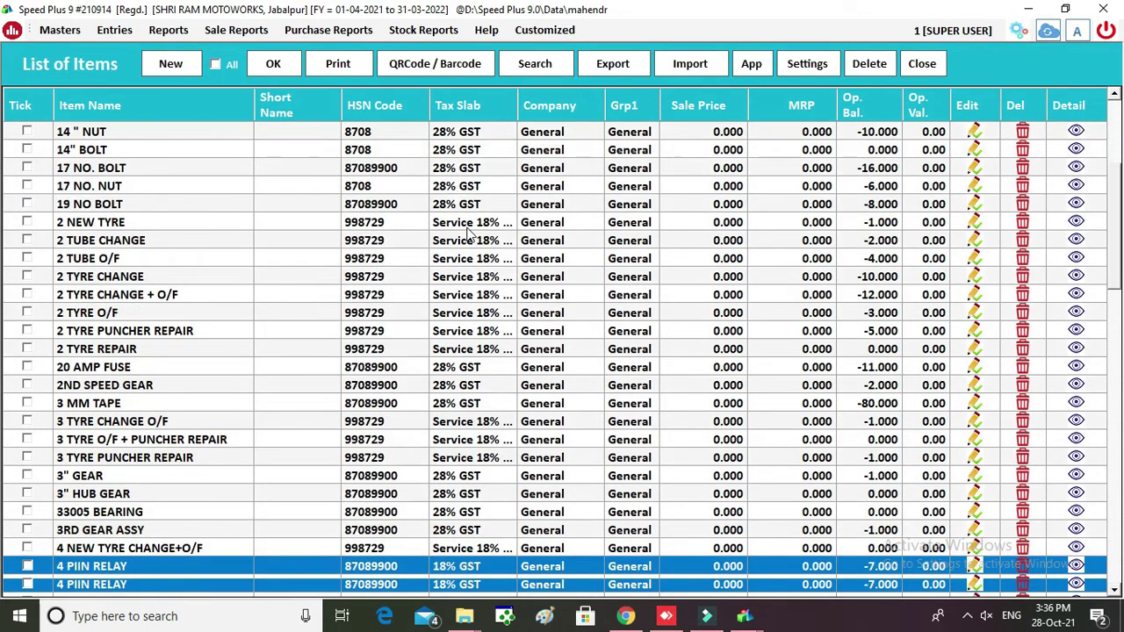
pyautogui.press('Down')
pyautogui.press('Down')
pyautogui.press('Down')
pyautogui.press('Down')
pyautogui.press('Down')
pyautogui.press('Down')
pyautogui.press('Down')
pyautogui.press('Down')
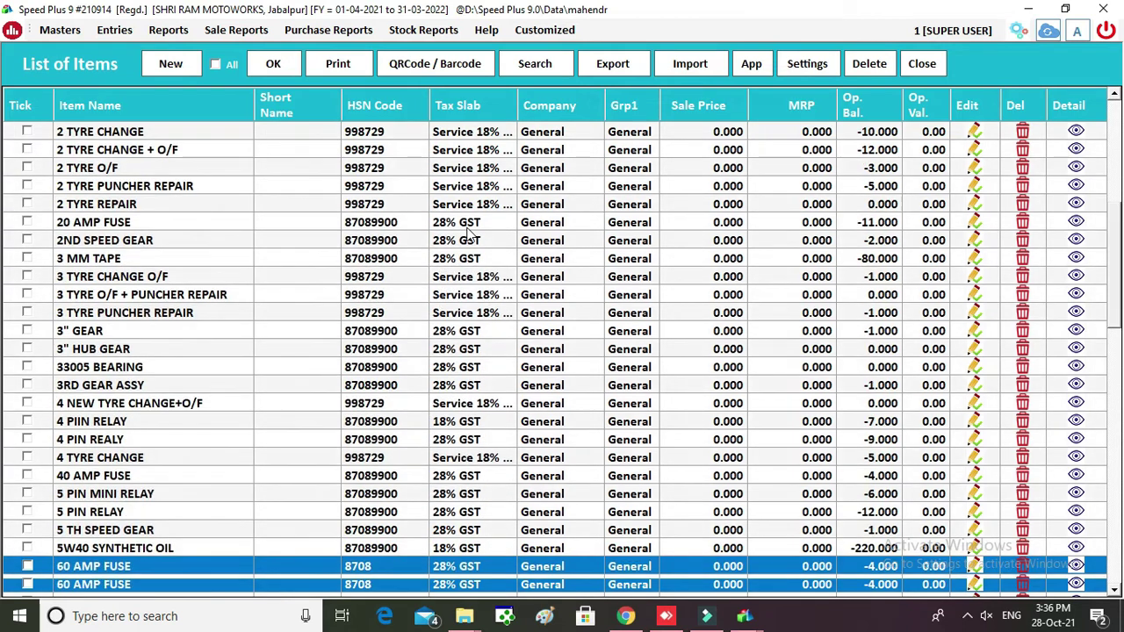
pyautogui.press('Down')
pyautogui.press('Down')
pyautogui.press('Down')
pyautogui.press('Down')
pyautogui.press('Down')
pyautogui.press('Down')
pyautogui.press('Down')
pyautogui.press('Down')
pyautogui.press('Down')
pyautogui.press('Down')
pyautogui.press('Down')
pyautogui.press('Down')
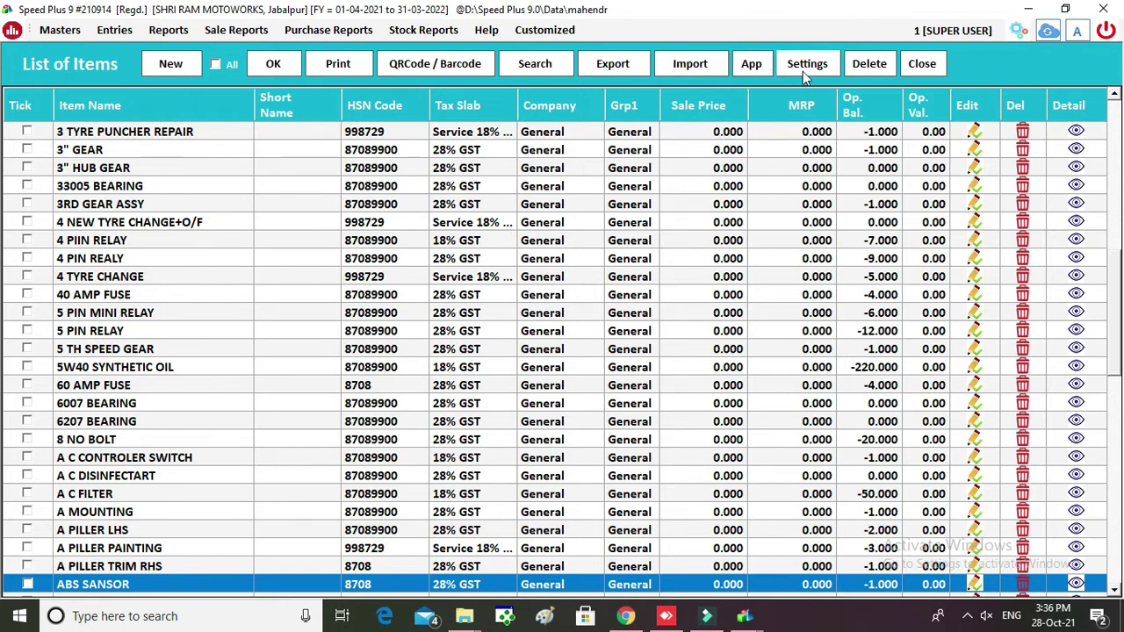
# - View the item search criteria without running a search, and return to the dashboard
pyautogui.click(553, 65)
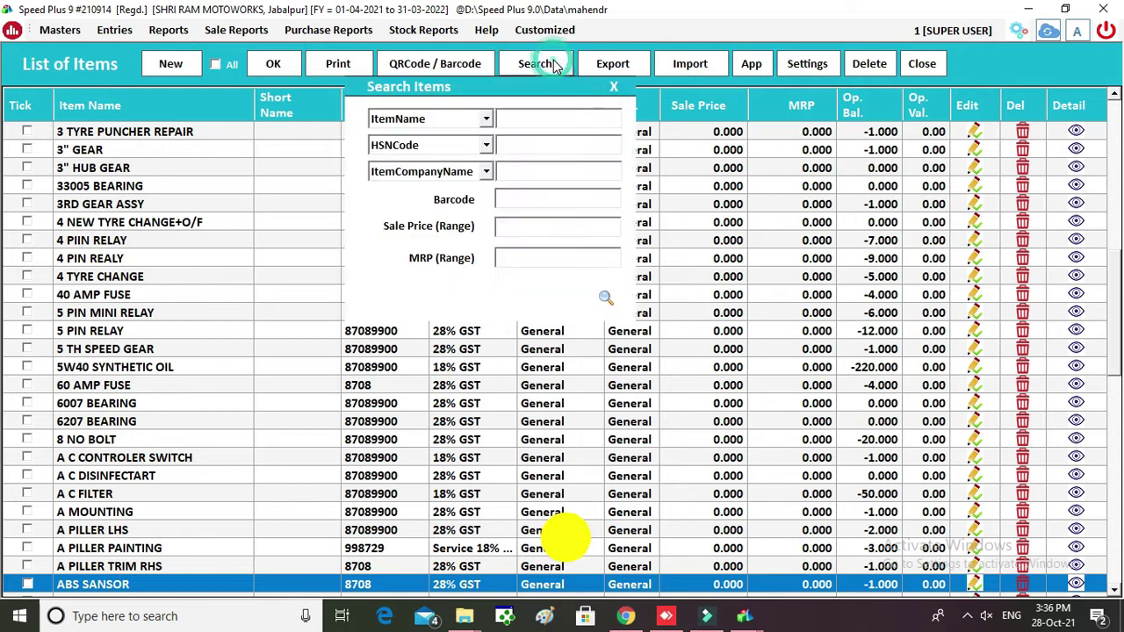
pyautogui.click(613, 89)
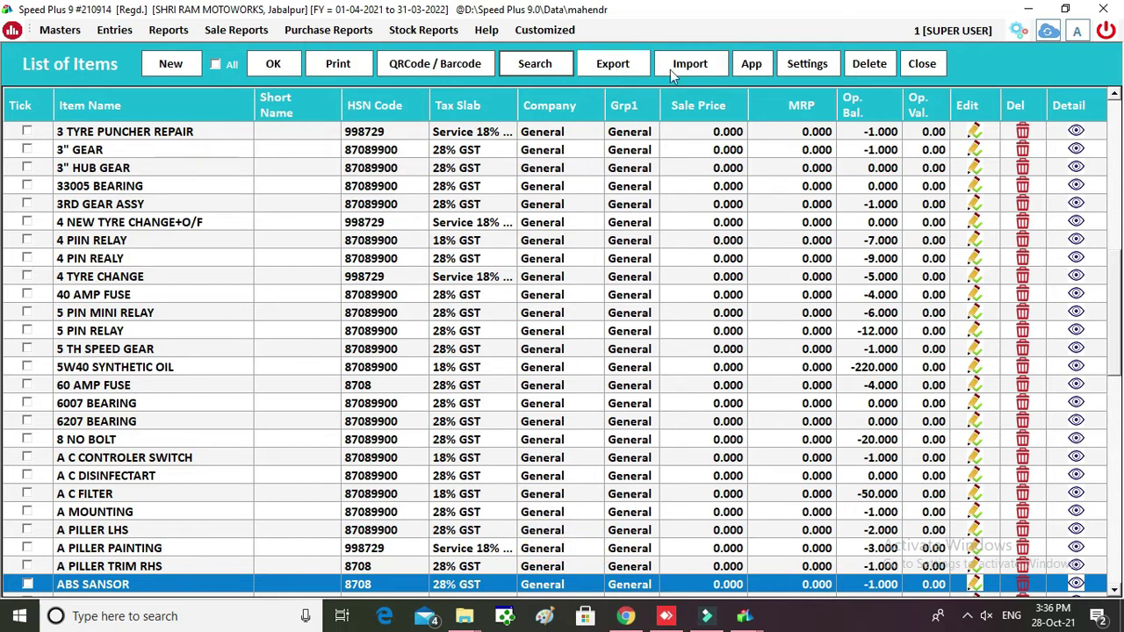
pyautogui.click(918, 65)
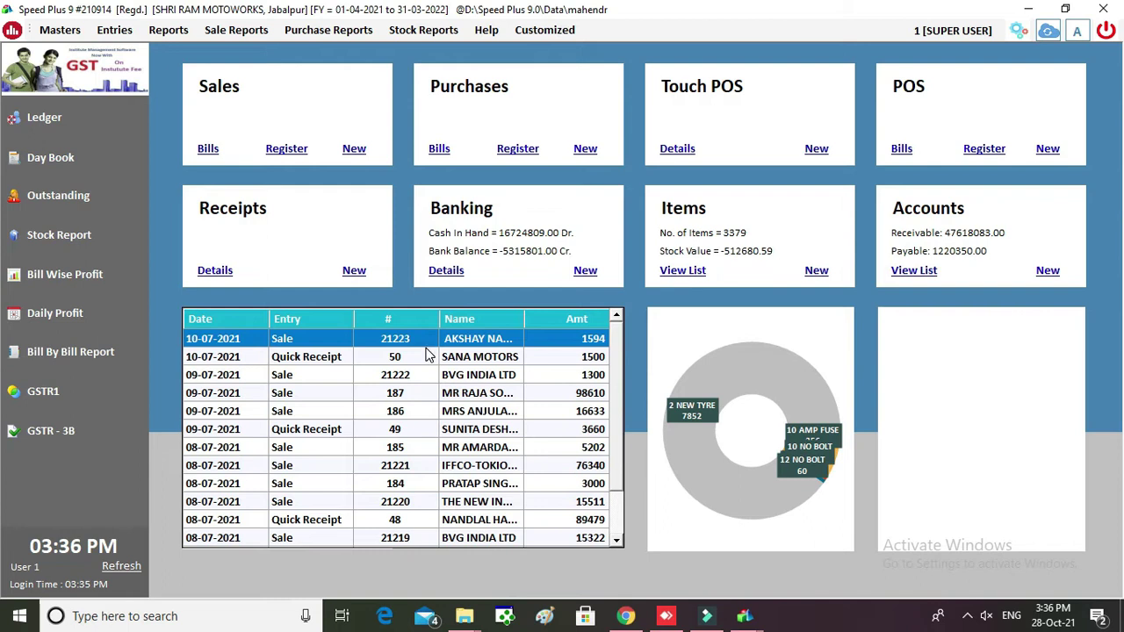
# - Start a new purchase entry dated 28-10-2021 on Credit terms with VIJEET SALES & SERVICE PVT.LTD. as the party
pyautogui.click(585, 151)
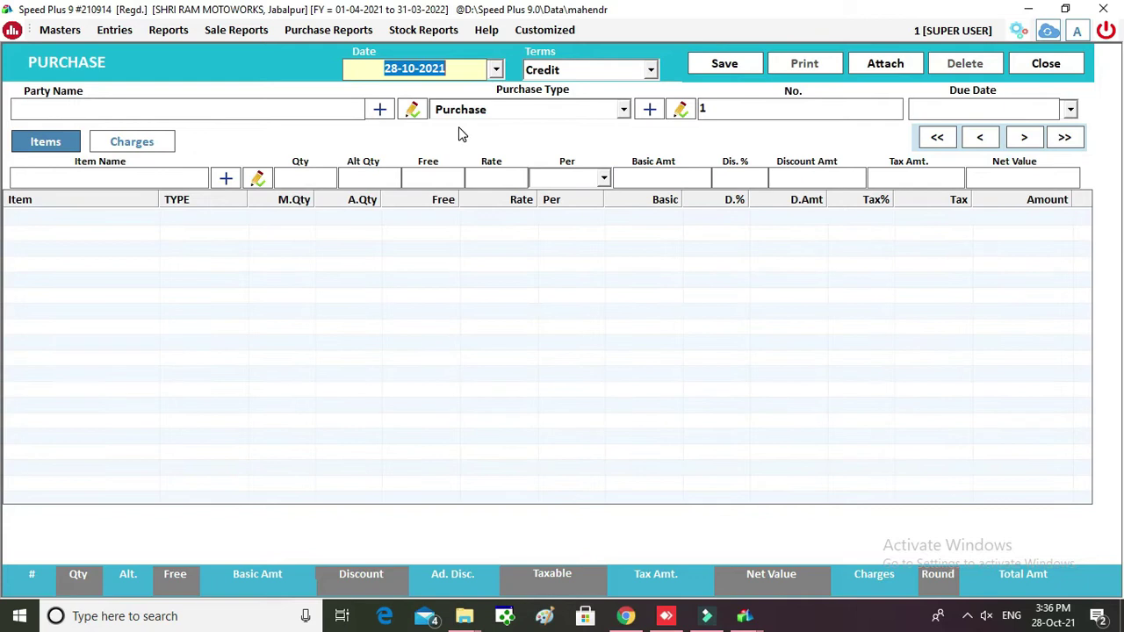
pyautogui.press('Return')
pyautogui.press('Return')
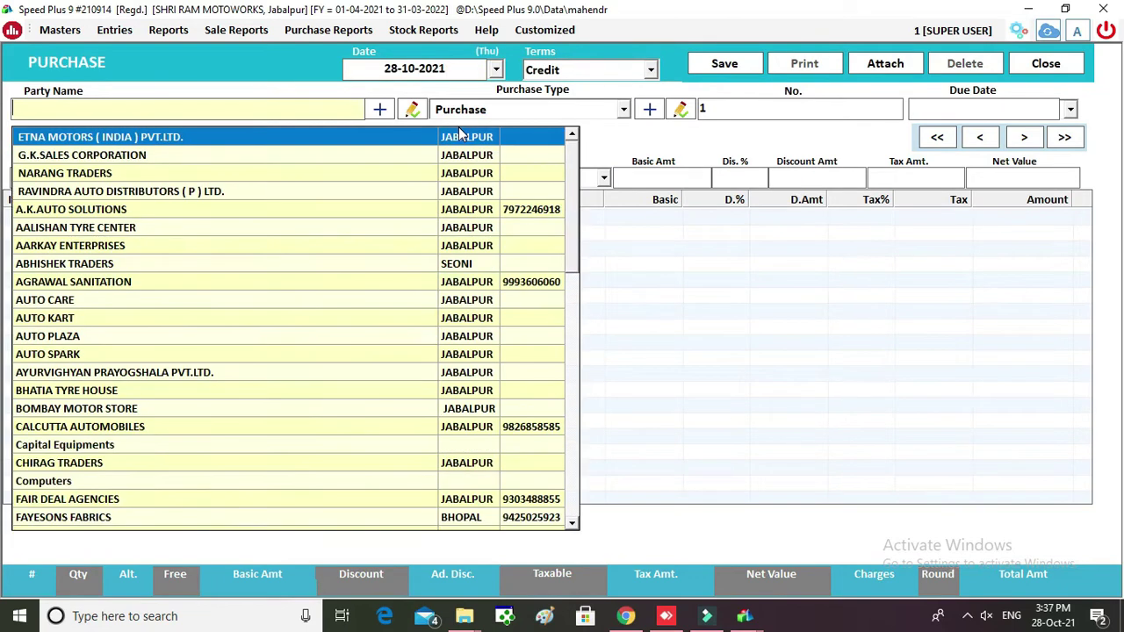
pyautogui.press('Down')
pyautogui.press('Down')
pyautogui.press('Down')
pyautogui.press('Down')
pyautogui.press('Down')
pyautogui.press('Down')
pyautogui.press('Down')
pyautogui.press('Down')
pyautogui.press('Down')
pyautogui.press('Down')
pyautogui.press('Down')
pyautogui.press('Down')
pyautogui.press('Down')
pyautogui.press('Down')
pyautogui.press('Down')
pyautogui.press('Down')
pyautogui.press('Down')
pyautogui.press('Down')
pyautogui.press('Down')
pyautogui.press('Down')
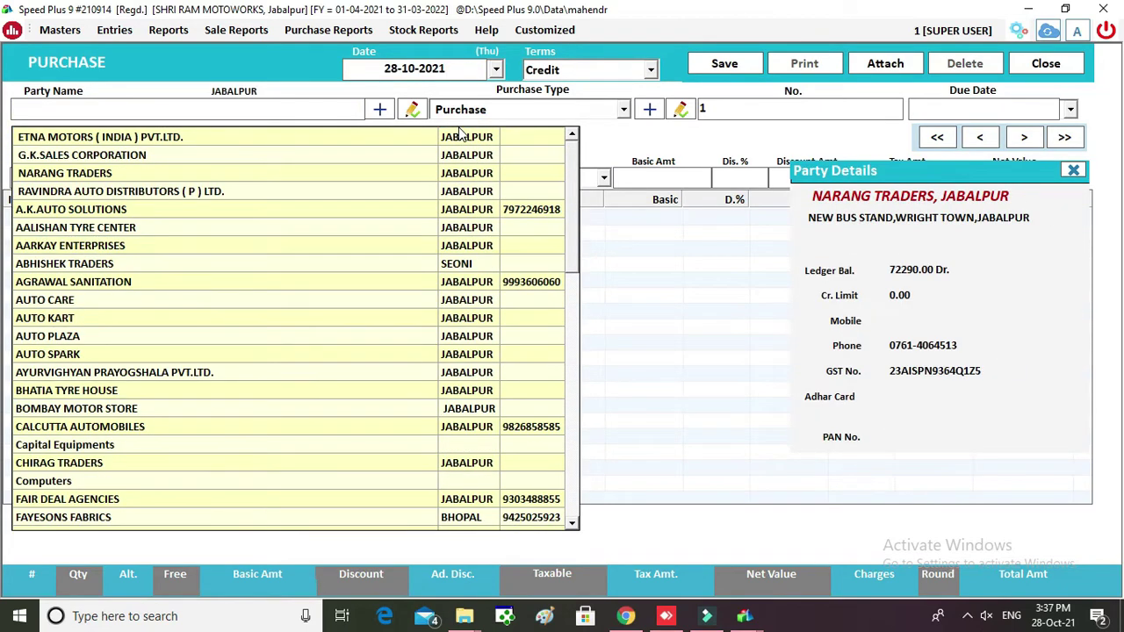
pyautogui.press('Down')
pyautogui.press('Down')
pyautogui.press('Down')
pyautogui.press('Down')
pyautogui.press('Down')
pyautogui.press('Down')
pyautogui.press('Down')
pyautogui.press('Down')
pyautogui.press('Down')
pyautogui.press('Down')
pyautogui.press('Down')
pyautogui.press('Down')
pyautogui.press('Down')
pyautogui.press('Down')
pyautogui.press('Down')
pyautogui.press('Down')
pyautogui.press('Down')
pyautogui.press('Down')
pyautogui.press('Down')
pyautogui.press('Down')
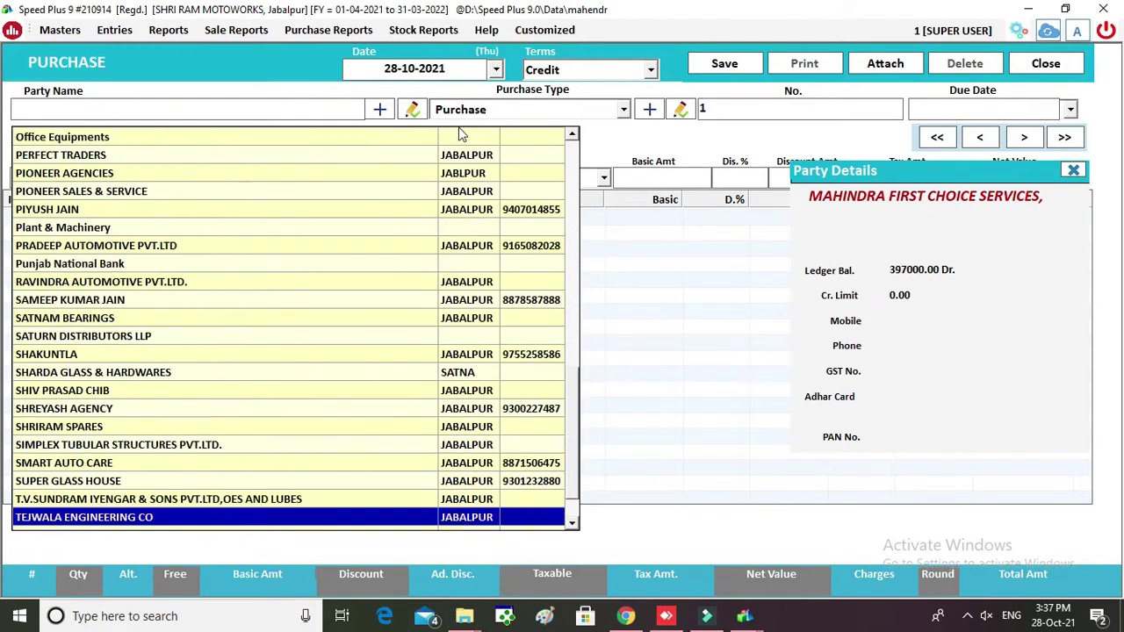
pyautogui.press('Return')
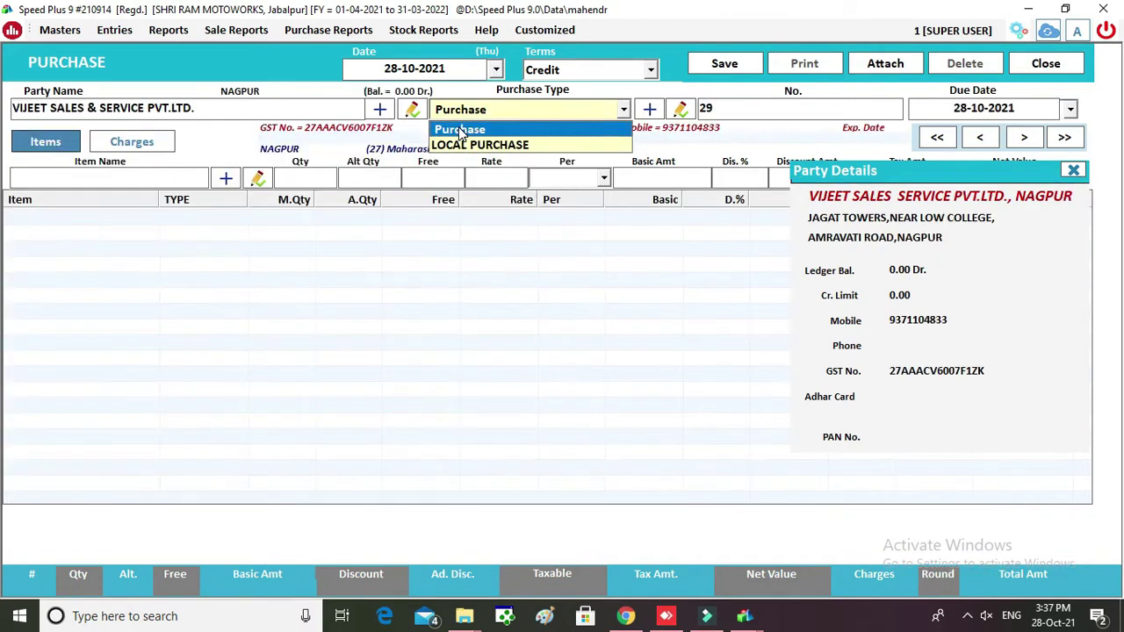
# - Accept the Purchase type, number 29 and due date 28-10-2021 for the entry, leaving the agent unselected
pyautogui.press('Return')
pyautogui.press('Return')
pyautogui.press('Return')
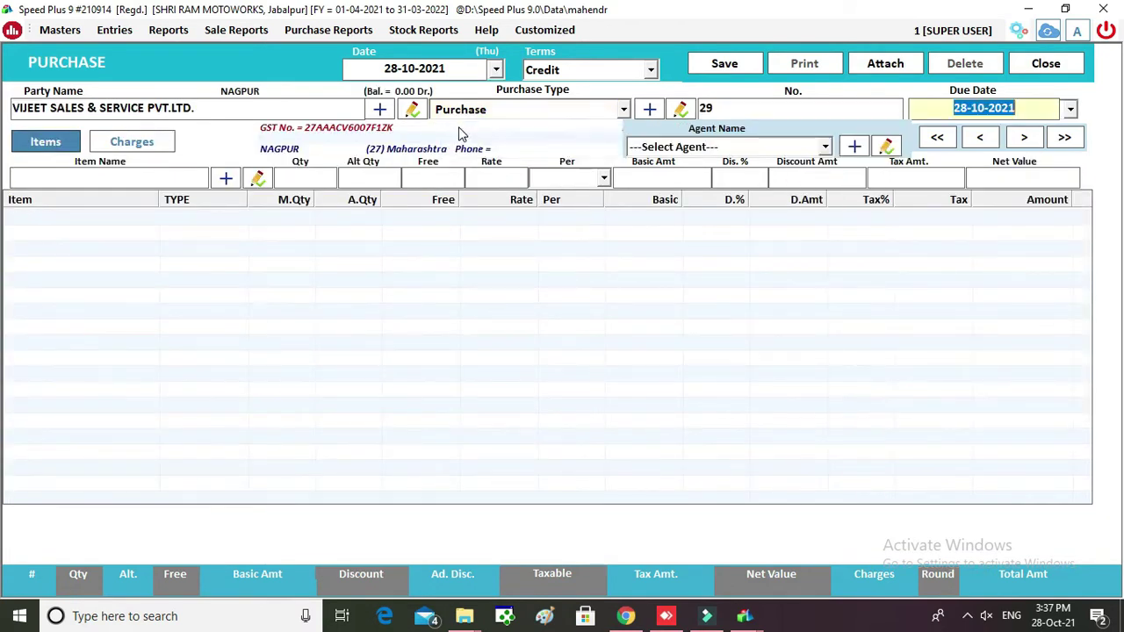
pyautogui.press('Return')
pyautogui.press('Return')
# - Add the item FRT GLASS O/F to the purchase with quantity 4 and rate 790 per EA
pyautogui.press('Return')
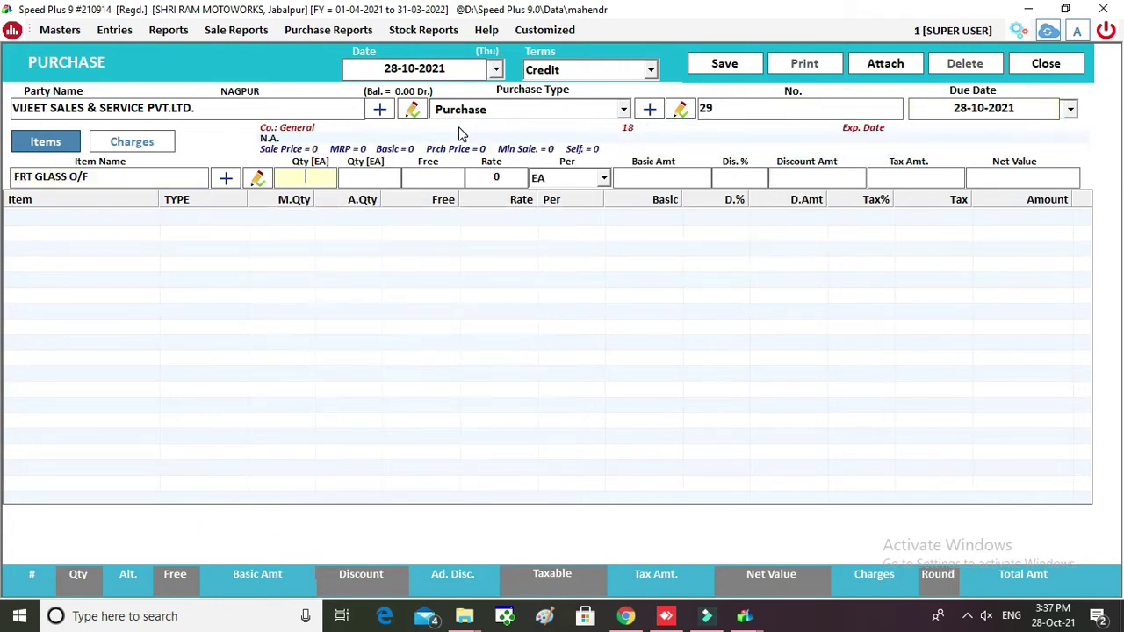
pyautogui.write('4')
pyautogui.press('Return')
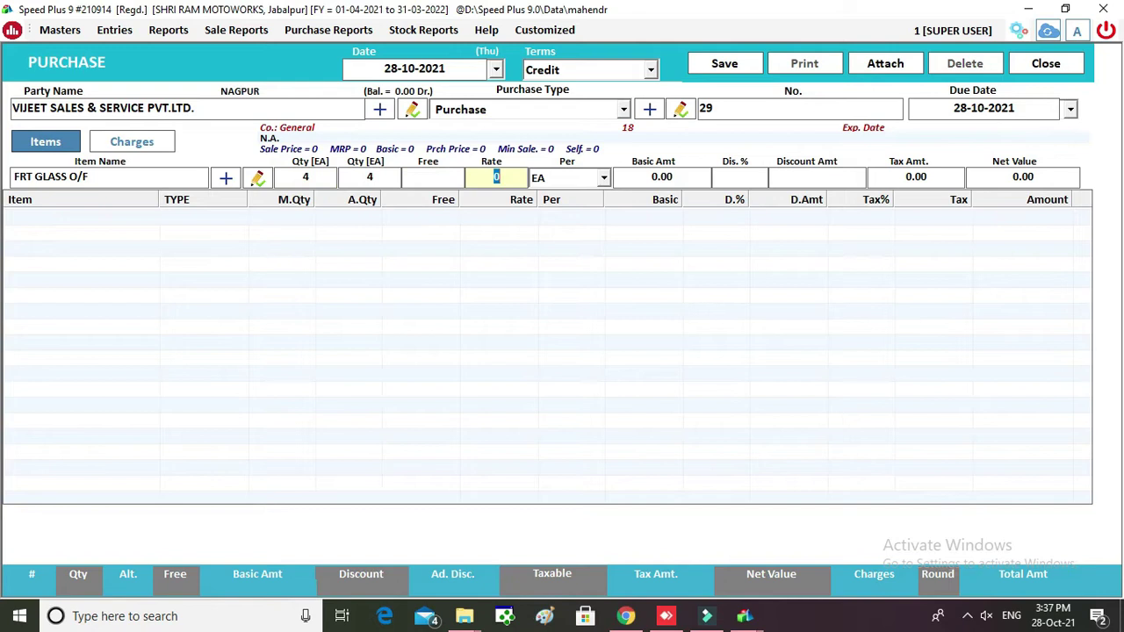
pyautogui.write('790')
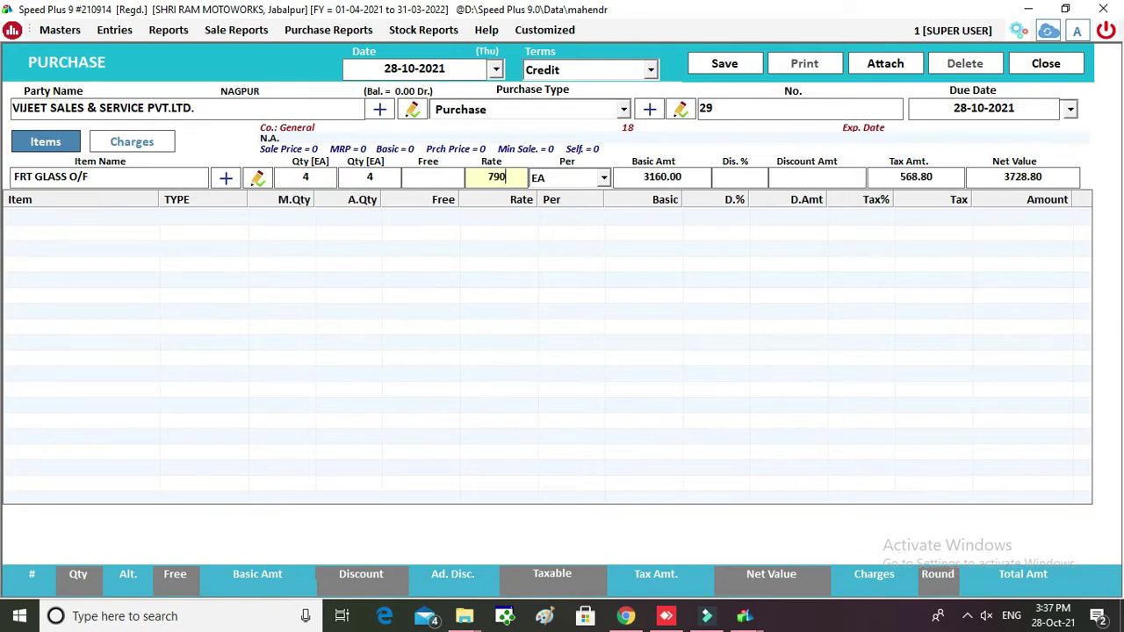
pyautogui.press('Return')
pyautogui.press('Return')
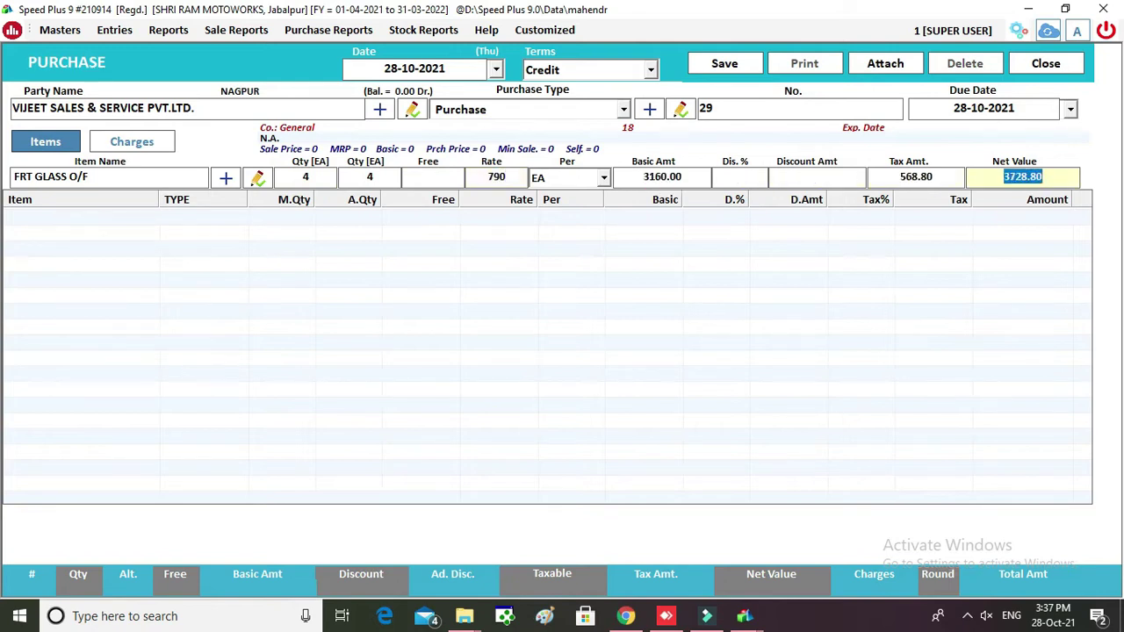
pyautogui.click(1054, 180)
pyautogui.press('Return')
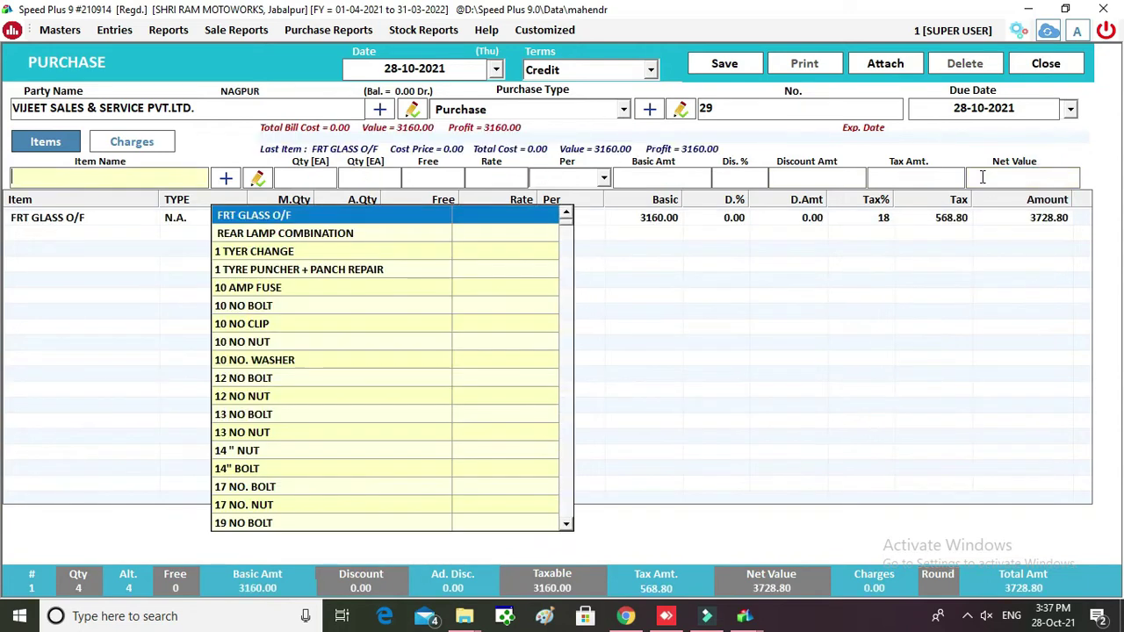
# - Save the purchase entry and close the purchase form
pyautogui.click(704, 58)
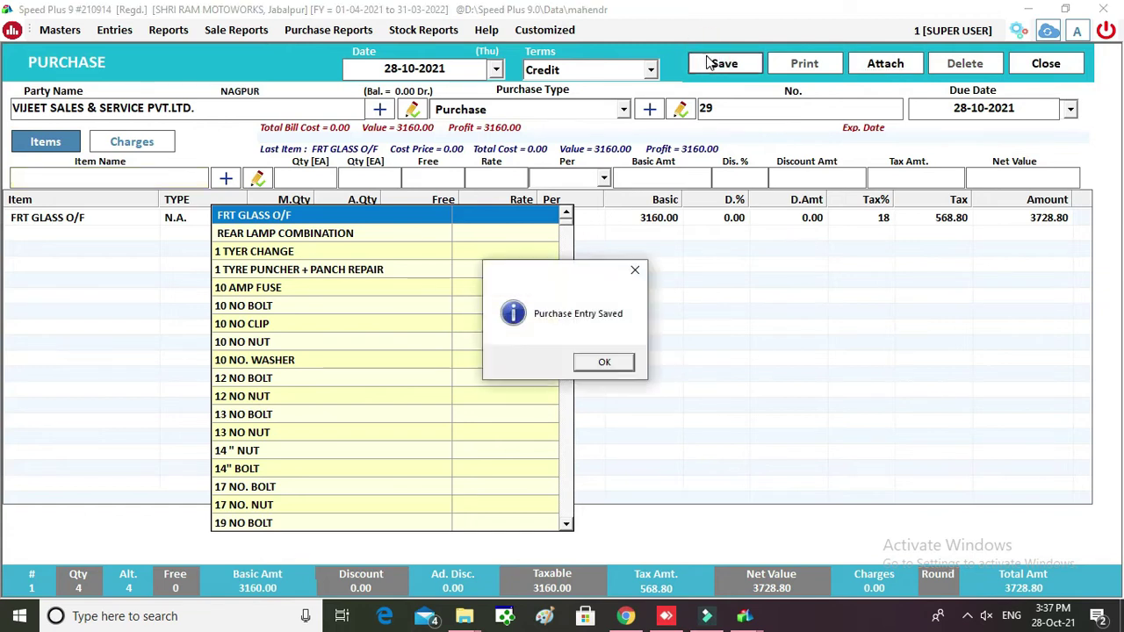
pyautogui.press('Return')
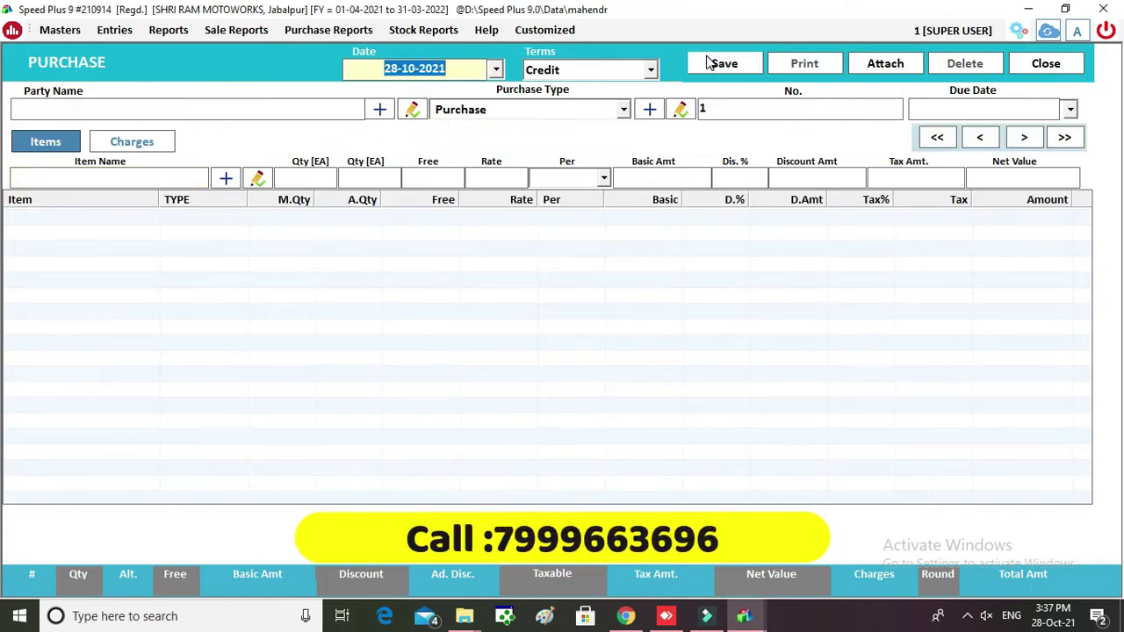
pyautogui.click(1047, 65)
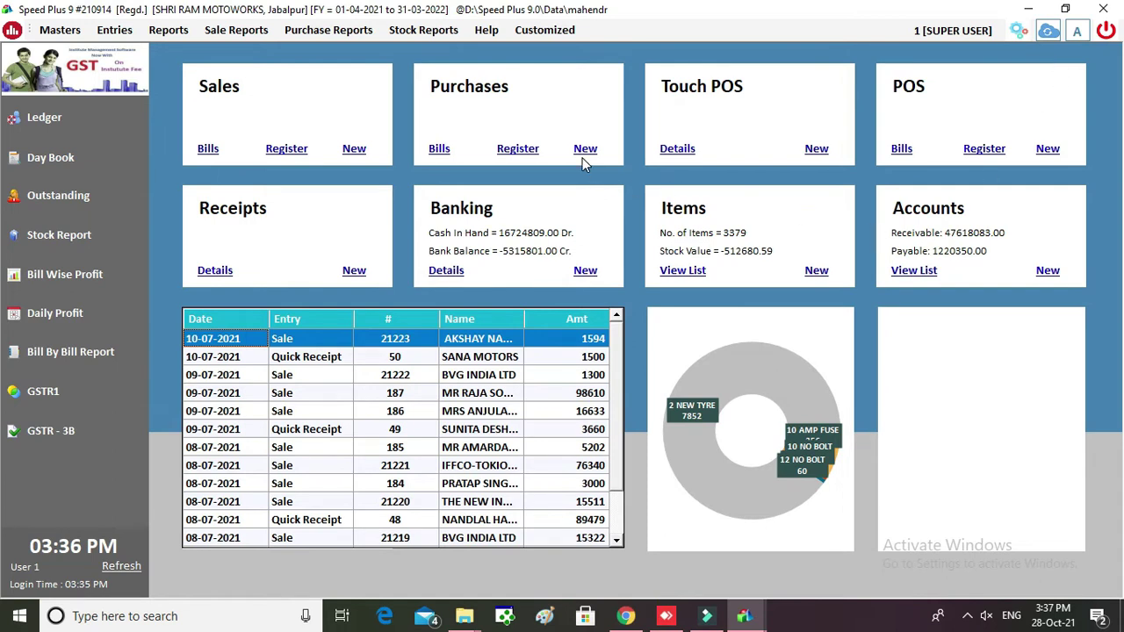
# - Start a new sale entry dated 28-10-2021 with Credit terms and bring up the party list
pyautogui.click(365, 150)
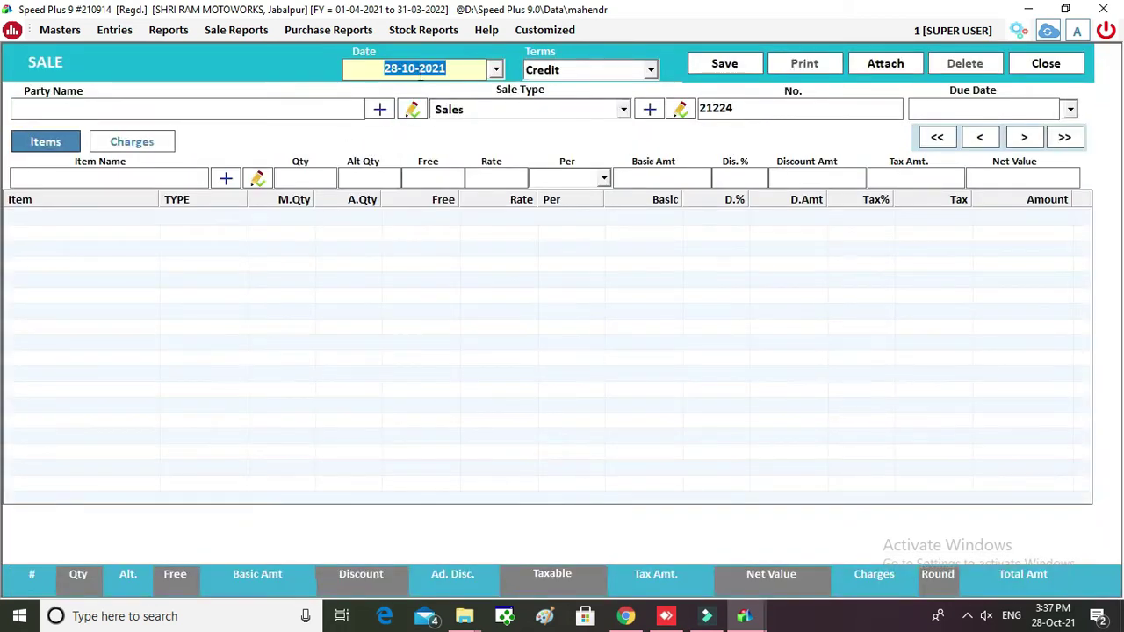
pyautogui.press('Return')
pyautogui.press('Up')
pyautogui.press('Down')
pyautogui.press('Up')
pyautogui.press('Down')
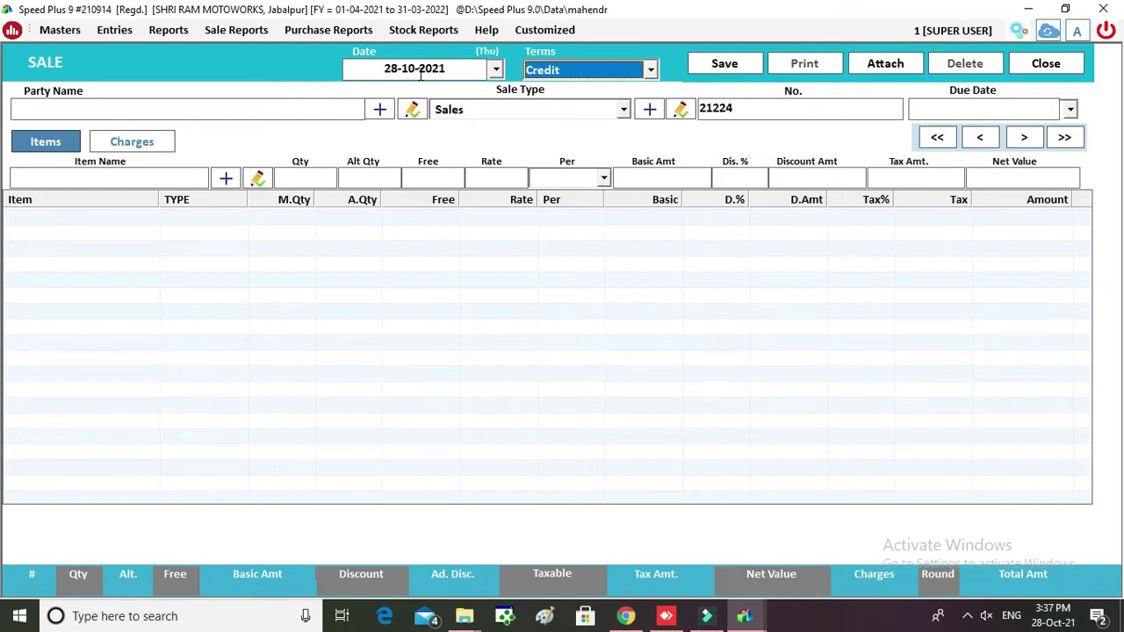
pyautogui.press('Return')
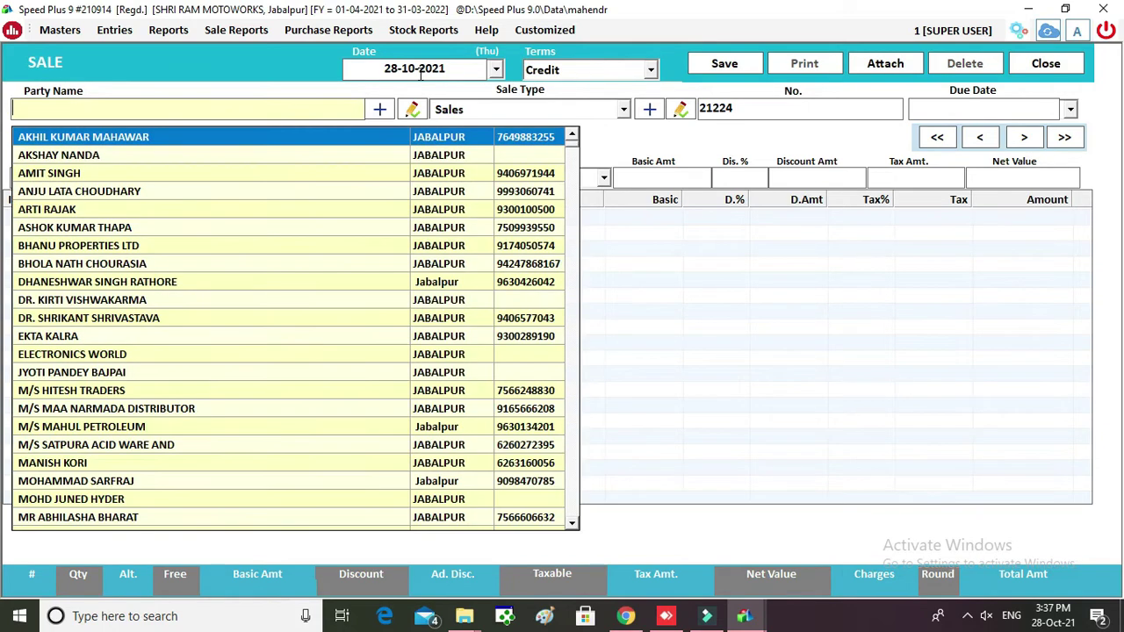
# - Browse the first entries of the party list to examine each party's details
pyautogui.press('Down')
pyautogui.press('Down')
pyautogui.press('Down')
pyautogui.press('Down')
pyautogui.press('Down')
pyautogui.press('Up')
pyautogui.press('Up')
pyautogui.press('Down')
pyautogui.press('Down')
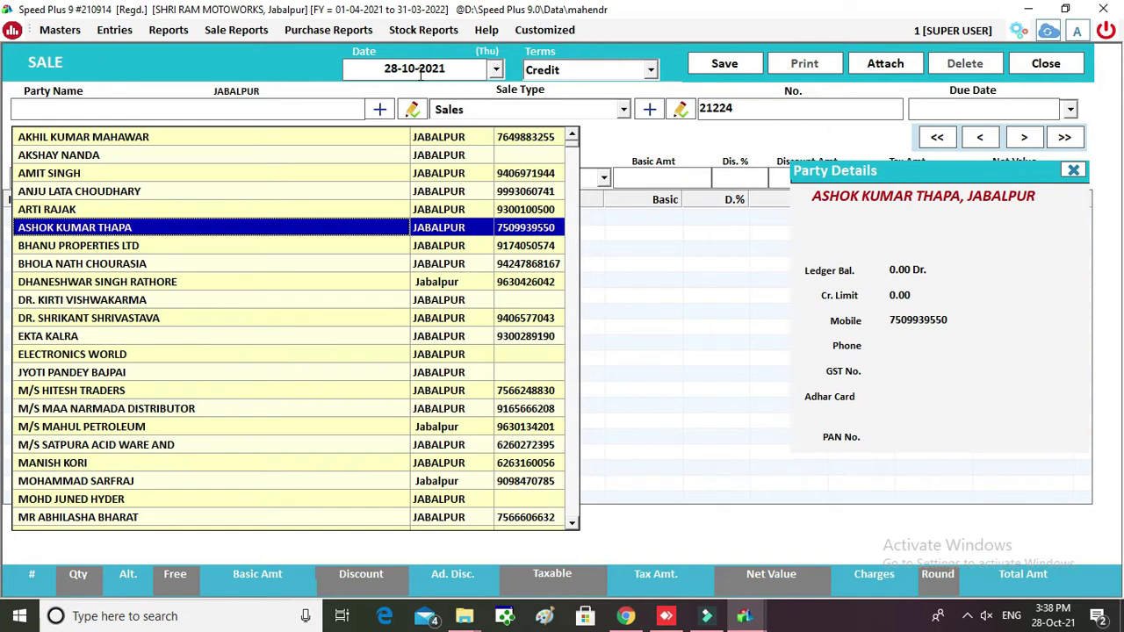
# - Open the previous sale, dated 10-07-2021, and preview its bill in the GST Invoice A5 format
pyautogui.click(977, 138)
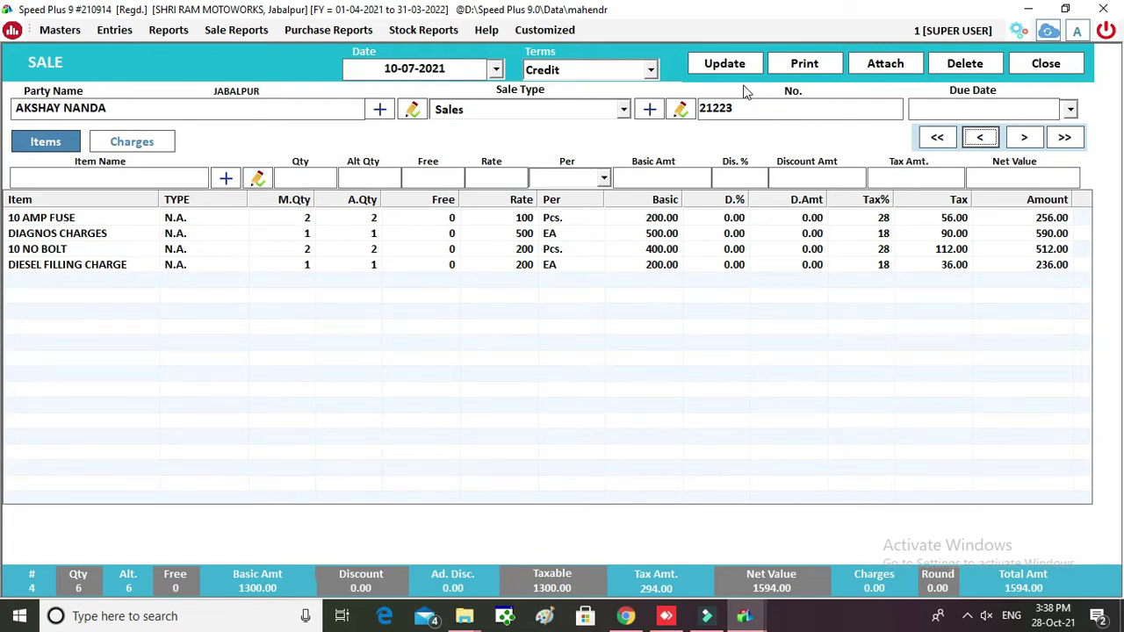
pyautogui.click(800, 70)
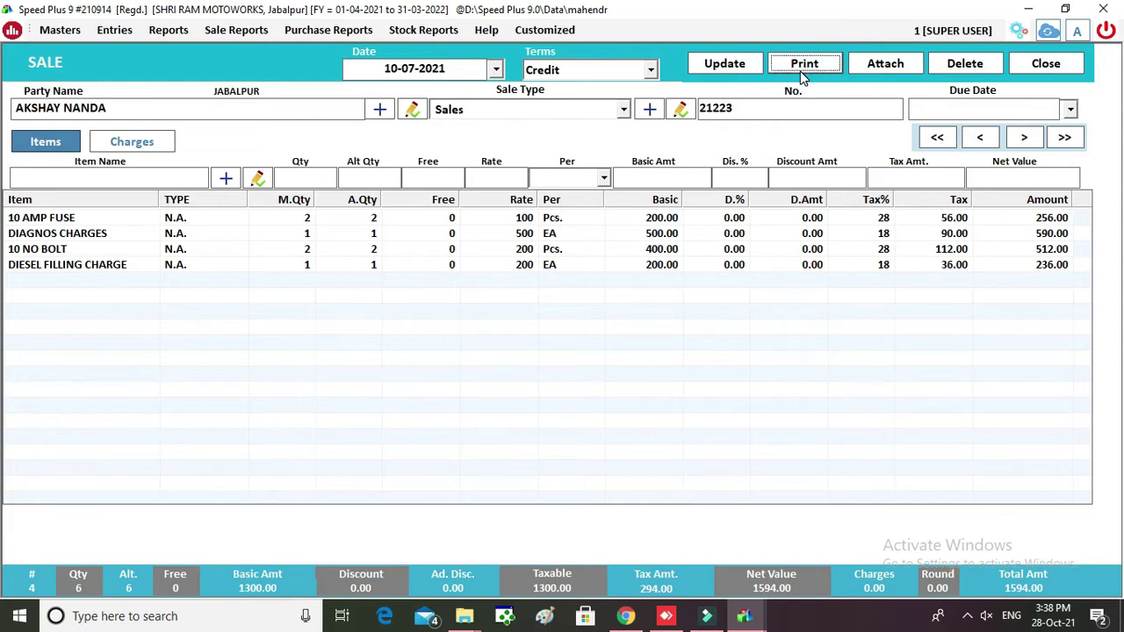
pyautogui.click(802, 75)
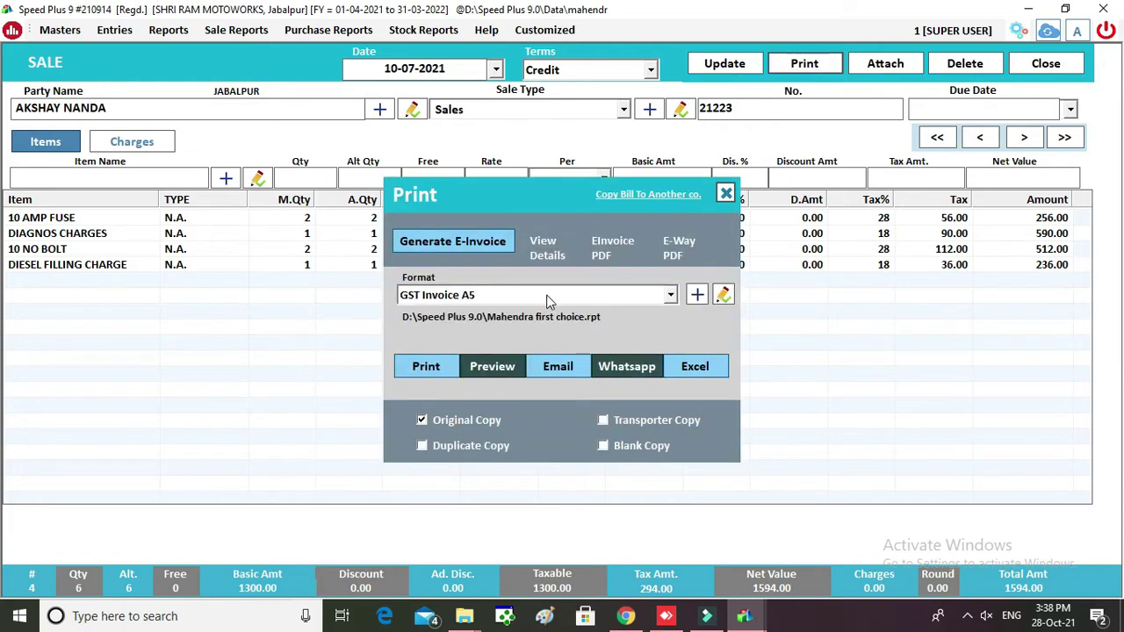
pyautogui.click(489, 367)
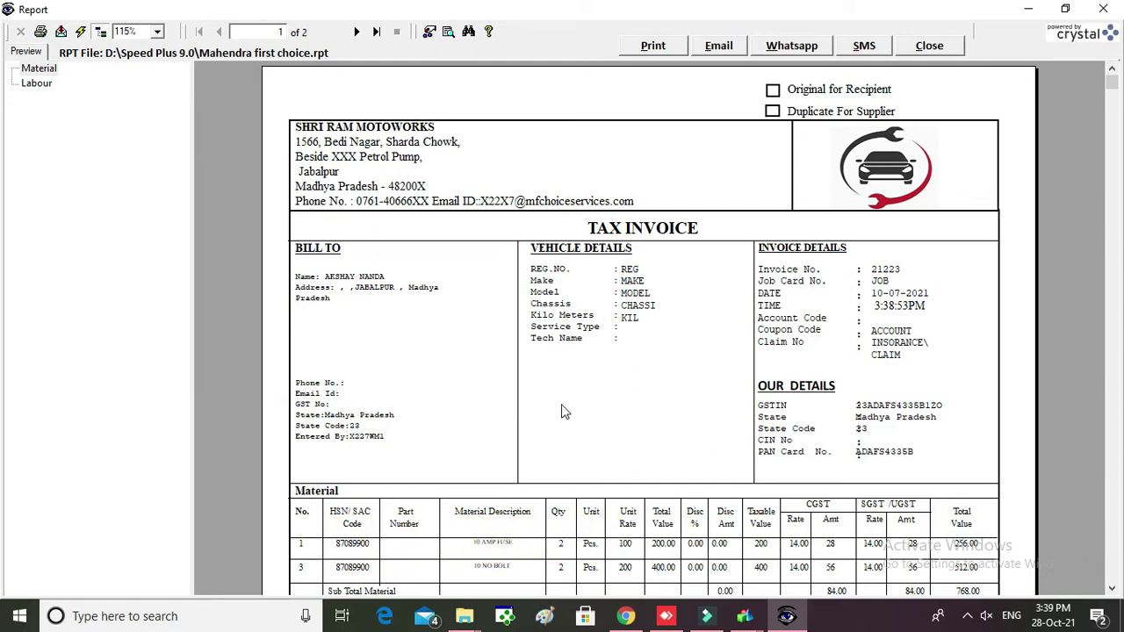
# - Read both pages of the tax invoice preview, from the material and labour tables to the customer declarations, and close it
pyautogui.scroll(-3, 643, 408)
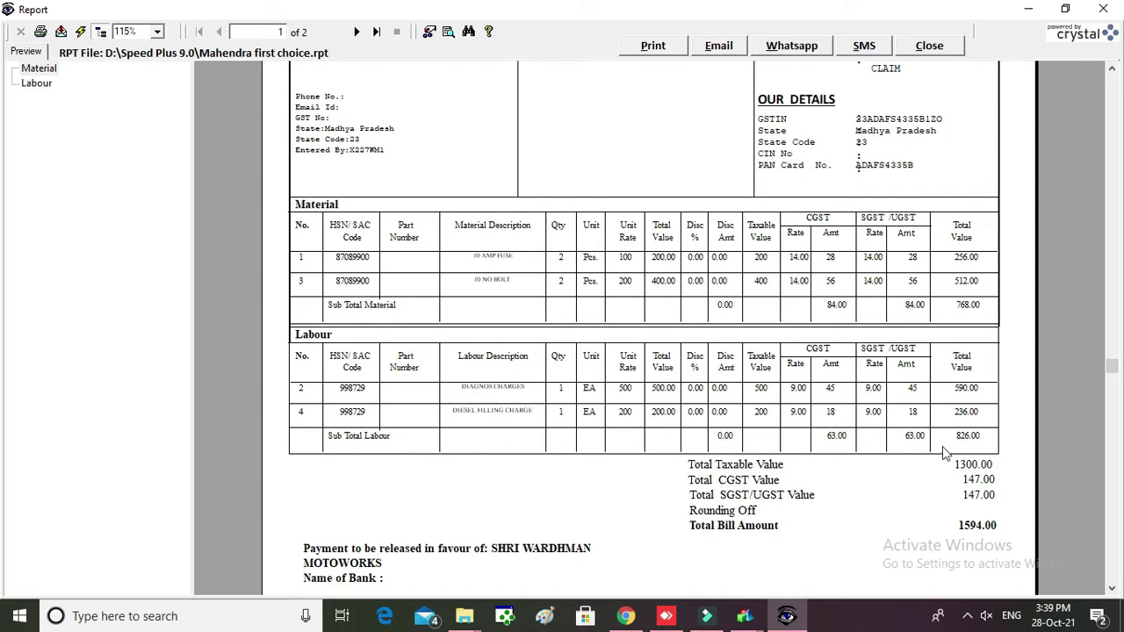
pyautogui.scroll(-5, 964, 449)
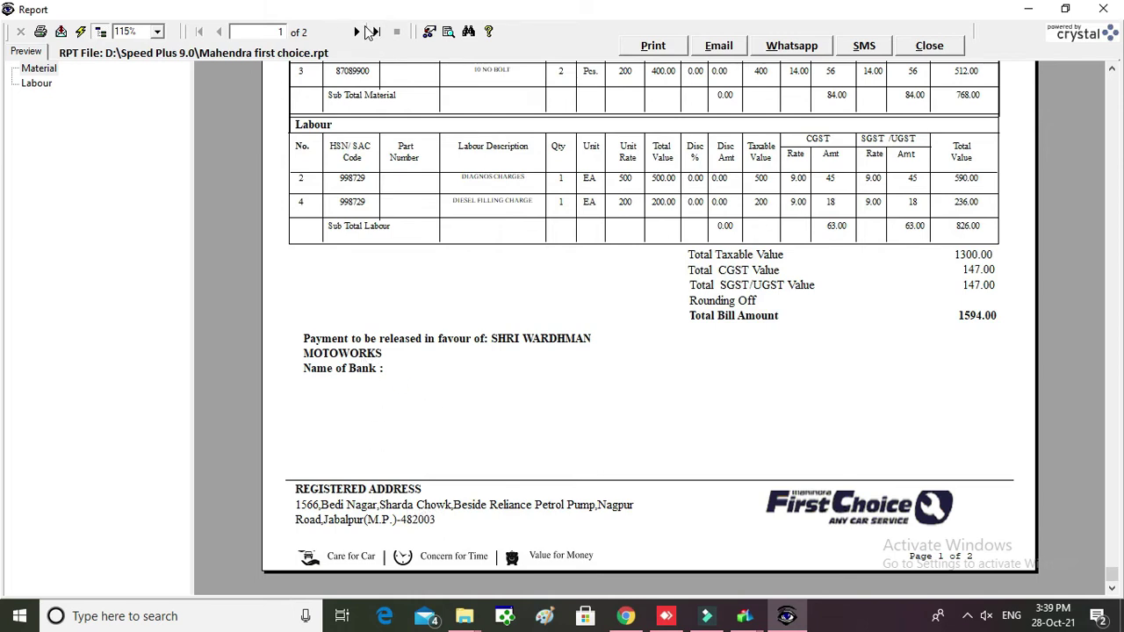
pyautogui.click(364, 30)
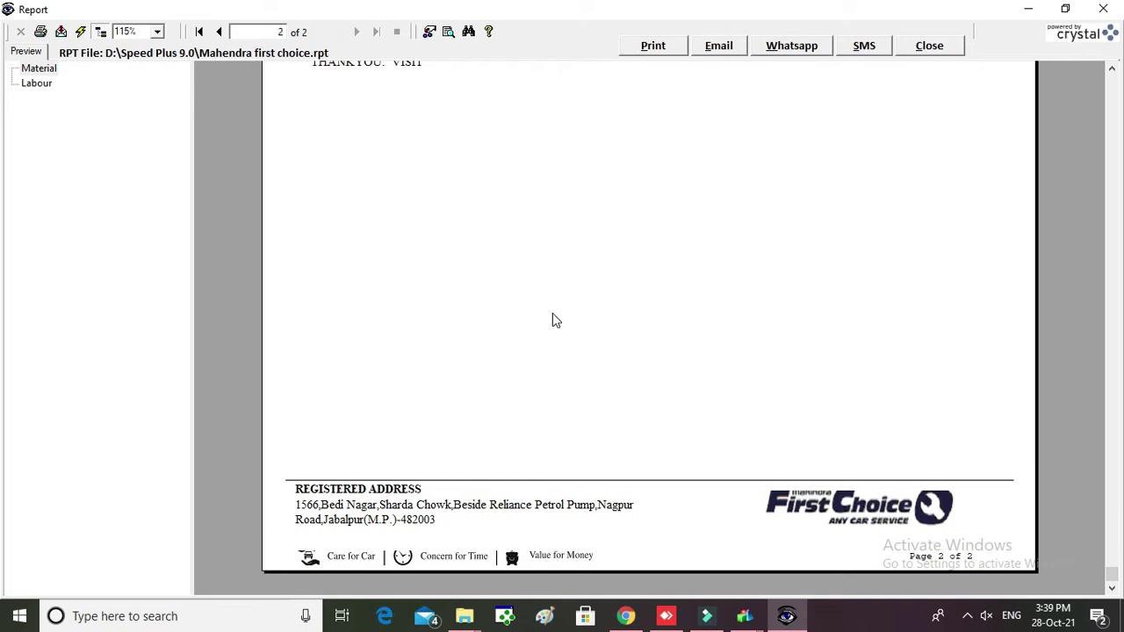
pyautogui.scroll(5, 552, 321)
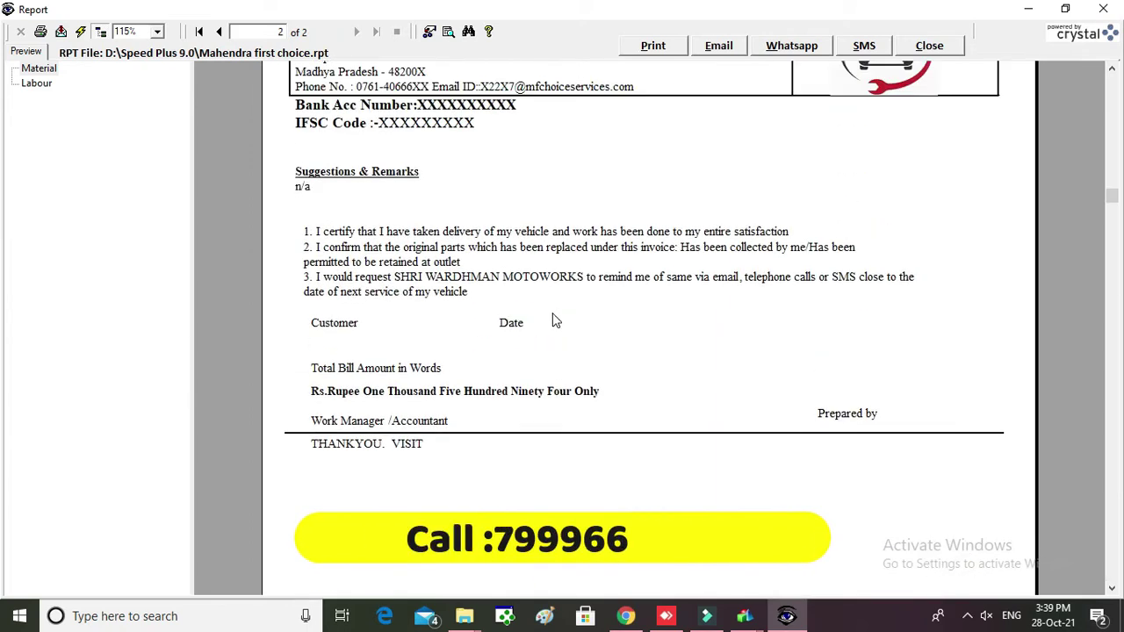
pyautogui.scroll(3, 552, 321)
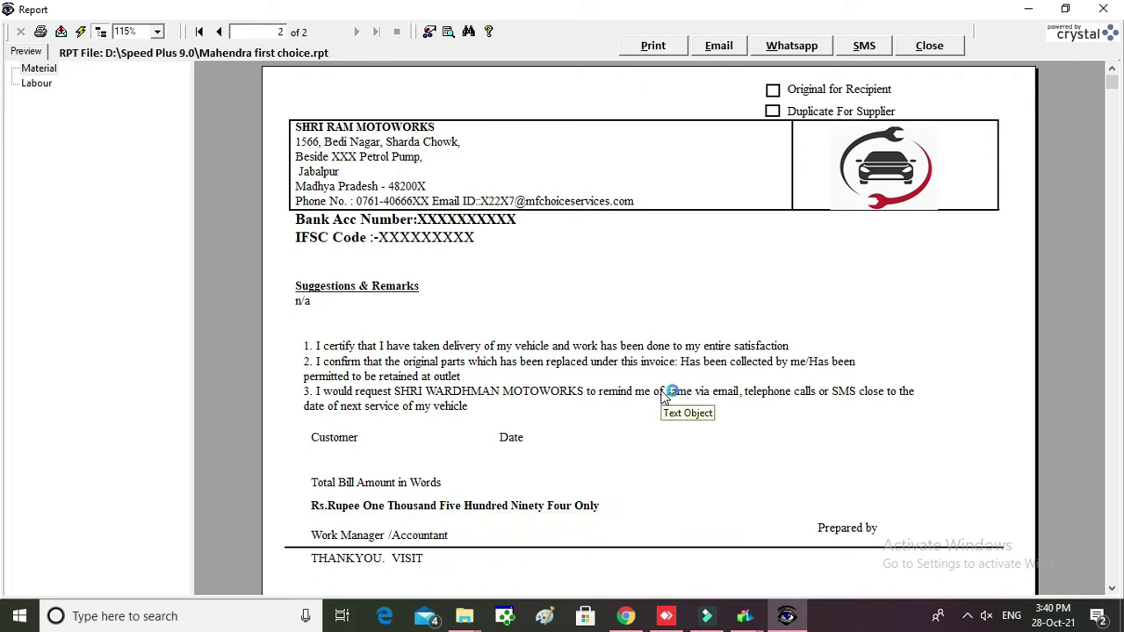
pyautogui.click(956, 55)
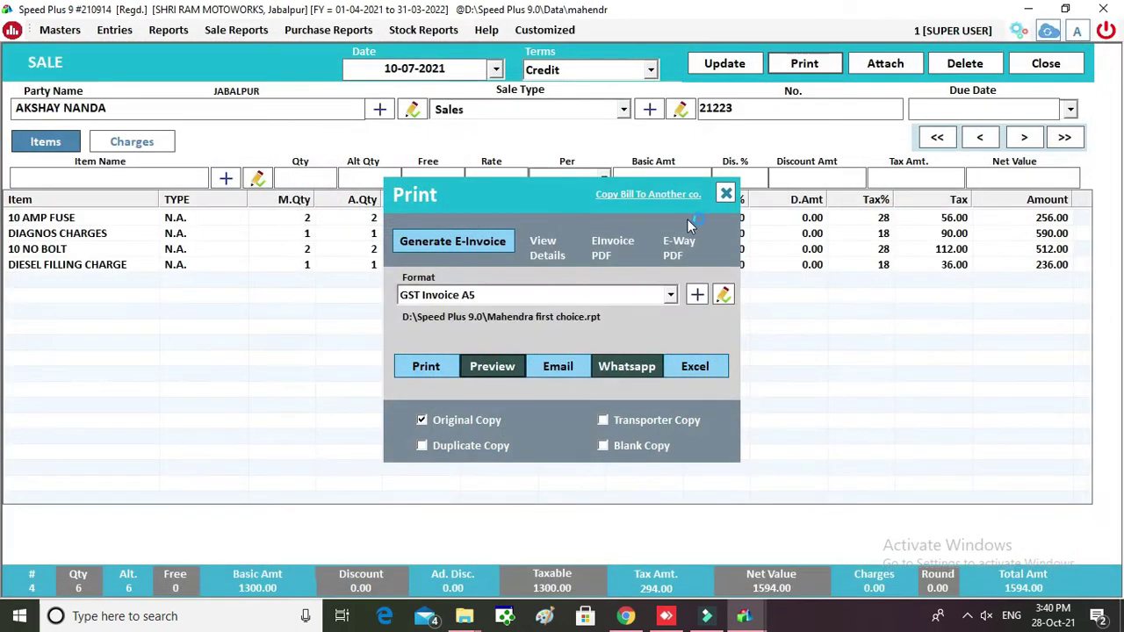
# - Set the print format to Gst Invoice, preview the bill down to its grand total and close the preview
pyautogui.click(598, 299)
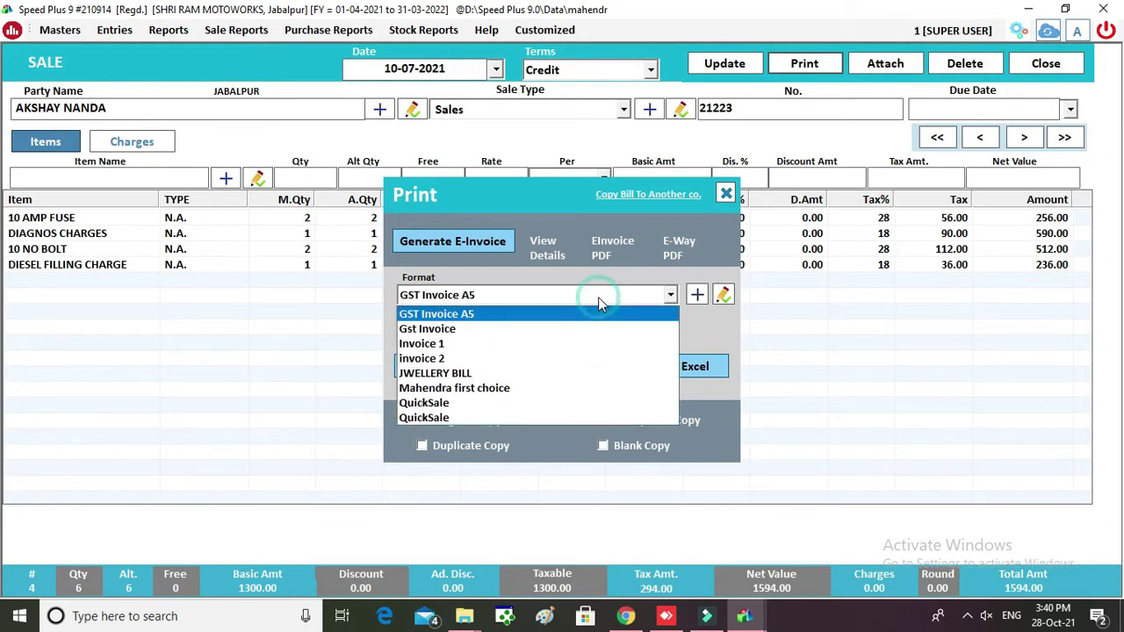
pyautogui.click(515, 331)
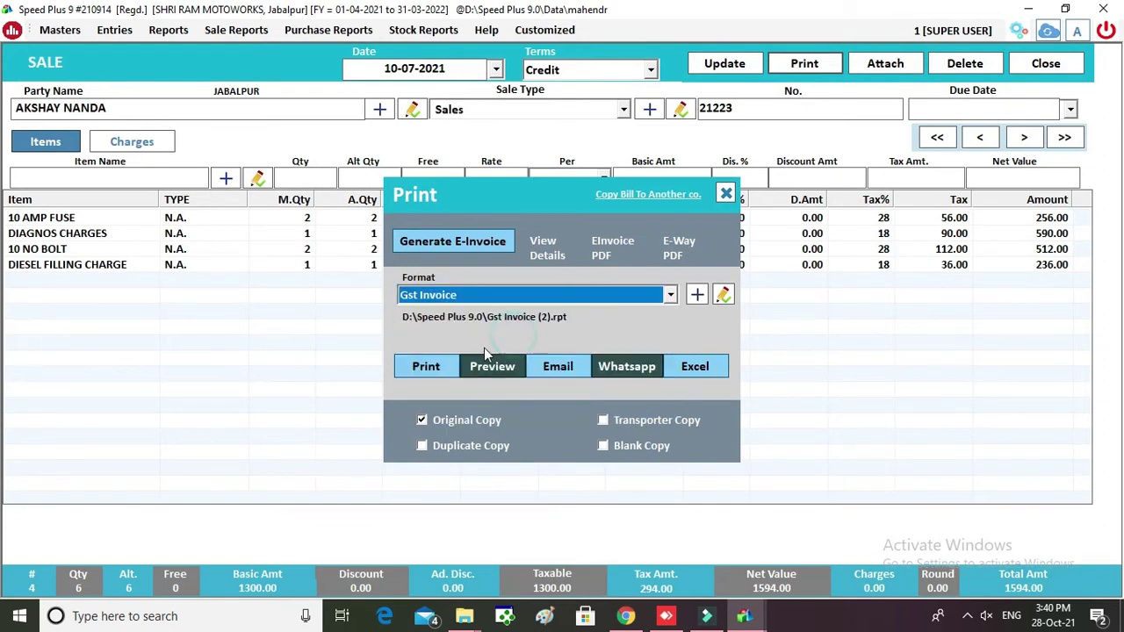
pyautogui.click(502, 297)
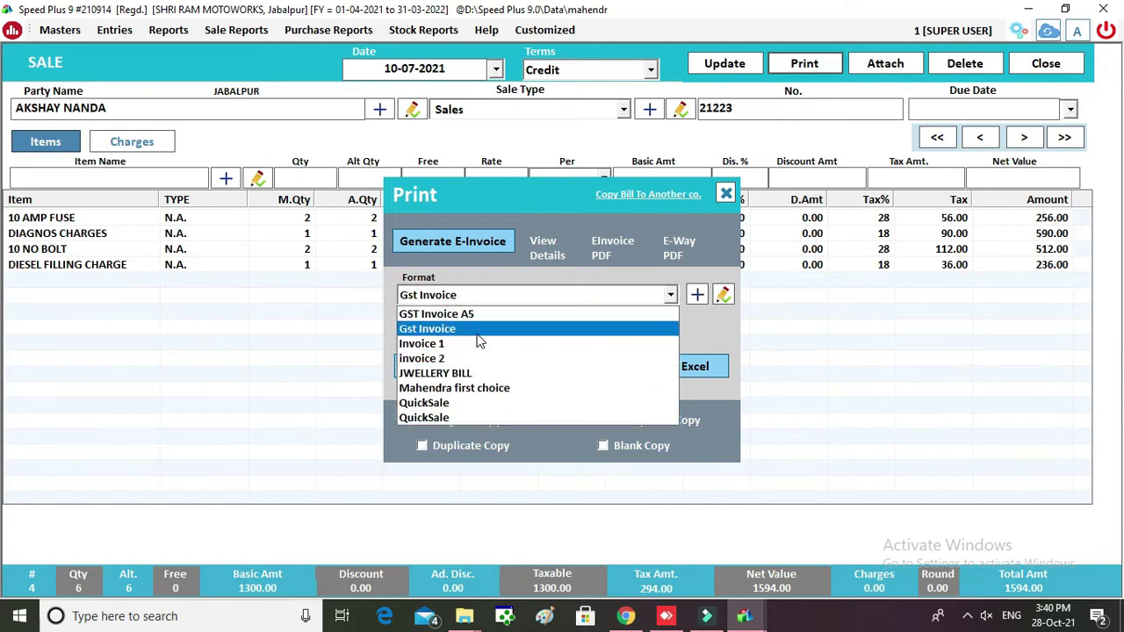
pyautogui.click(478, 330)
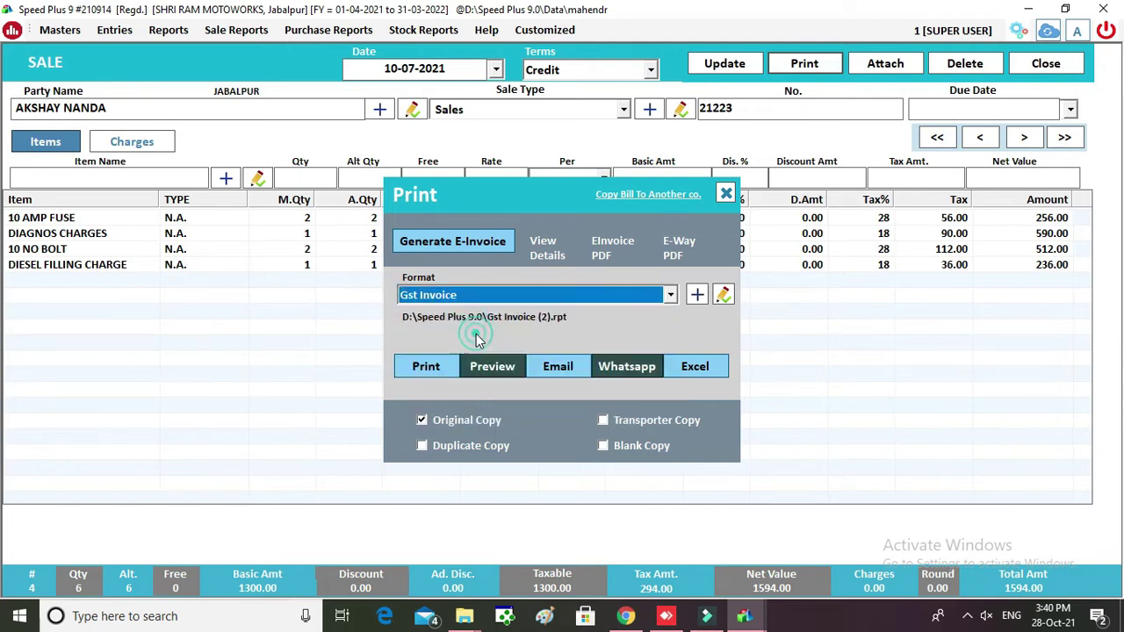
pyautogui.click(494, 375)
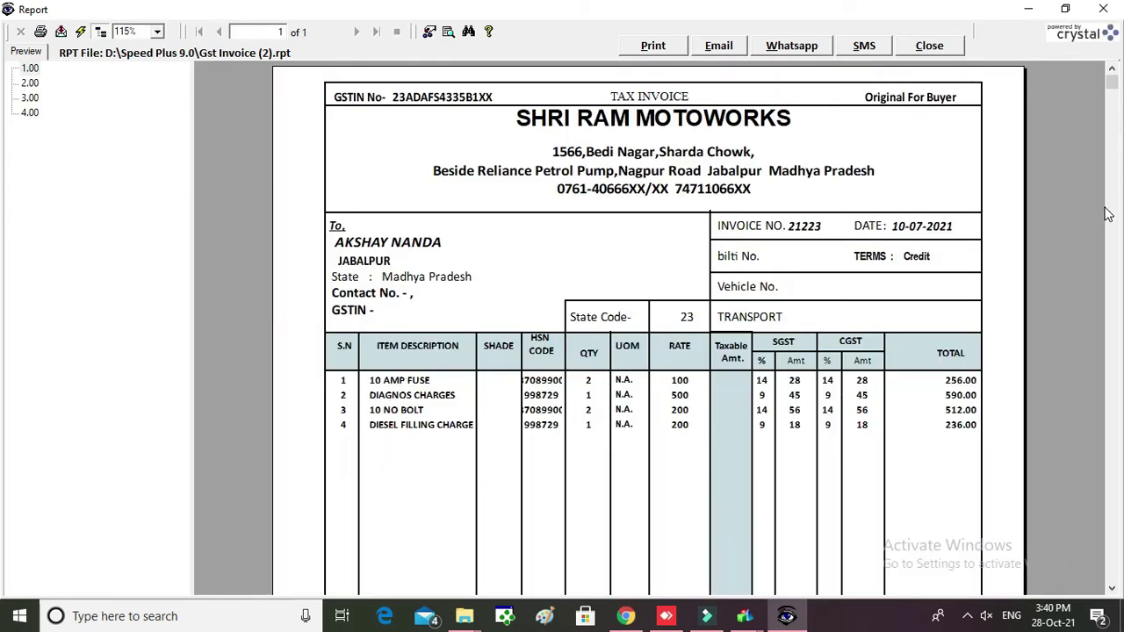
pyautogui.moveTo(1113, 91); pyautogui.dragTo(1111, 307)
pyautogui.scroll(-3, 1108, 413)
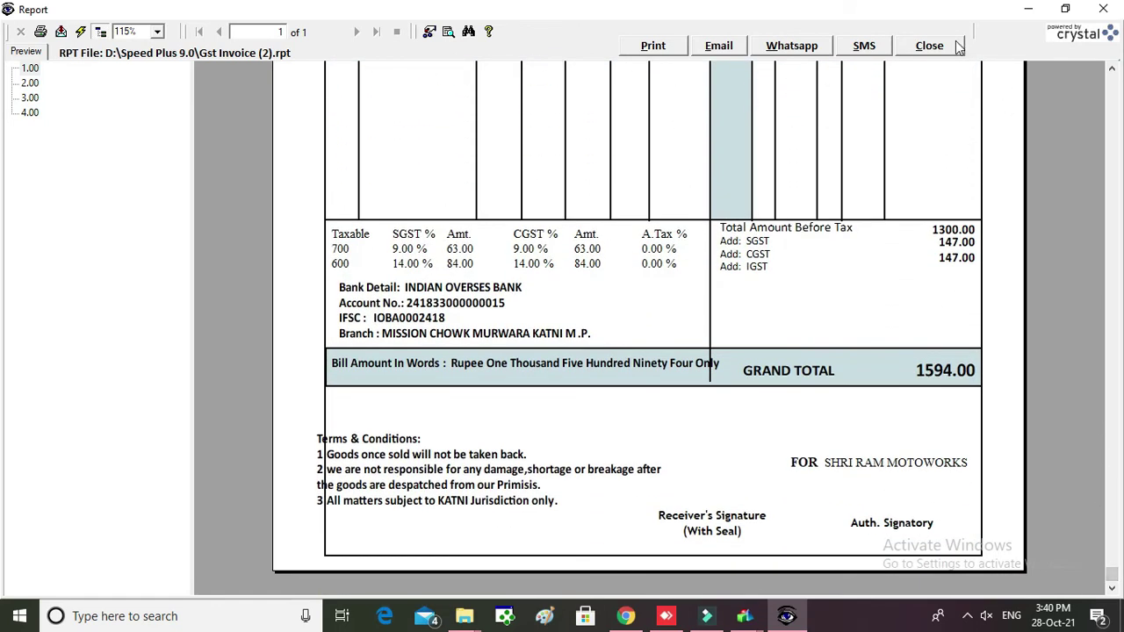
pyautogui.click(929, 45)
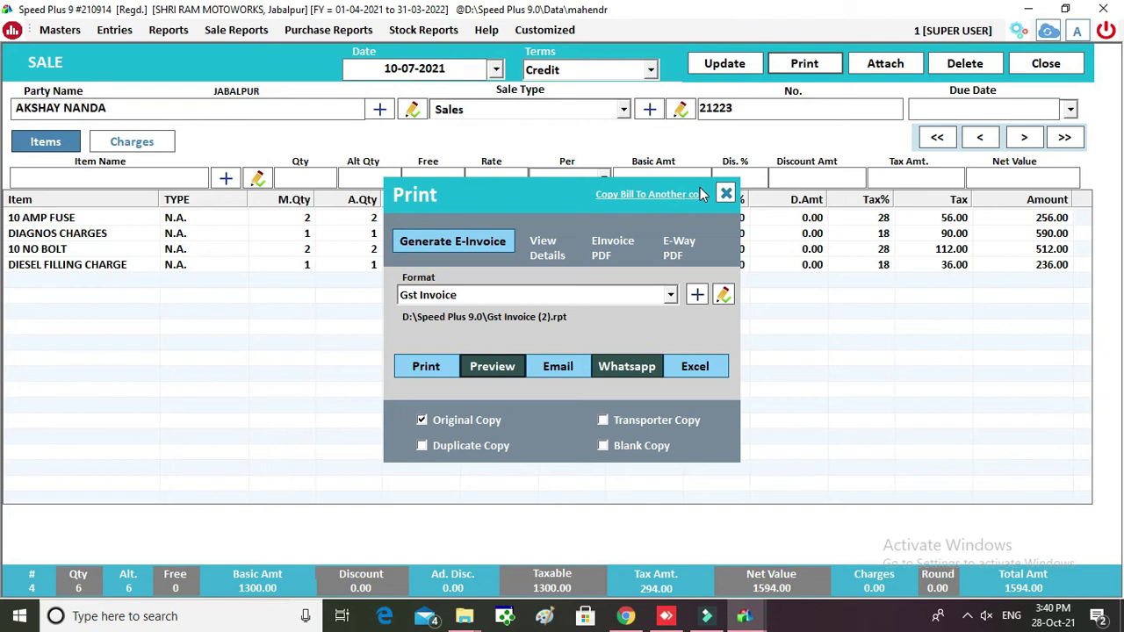
# - Close the print dialog and exit the sale form to the dashboard
pyautogui.press('Escape')
pyautogui.press('Escape')
pyautogui.press('Return')
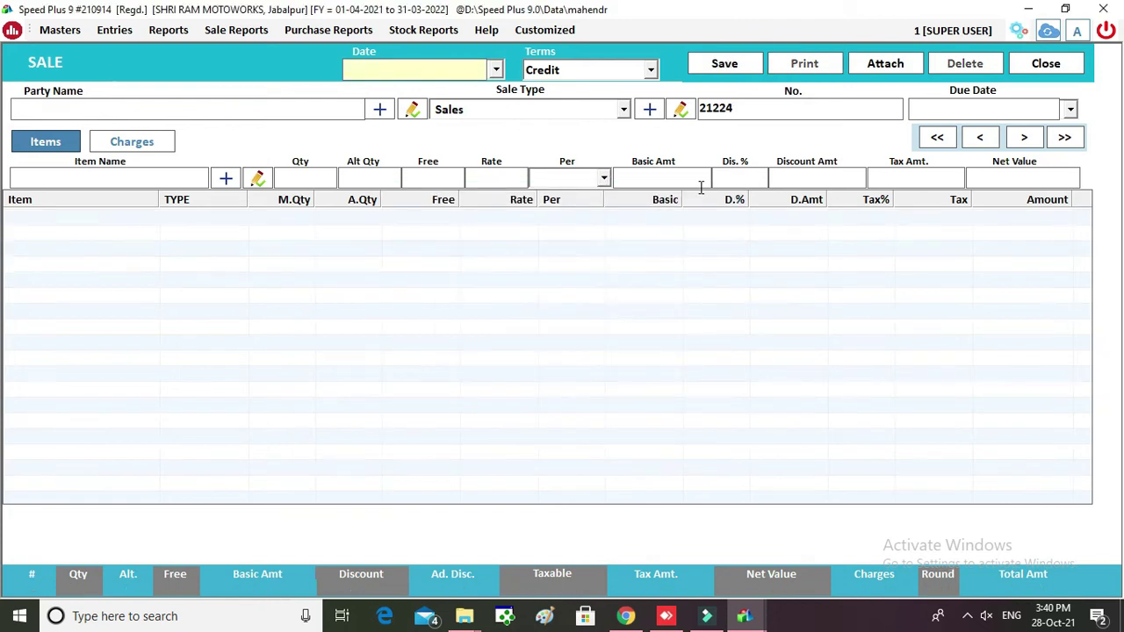
pyautogui.press('Escape')
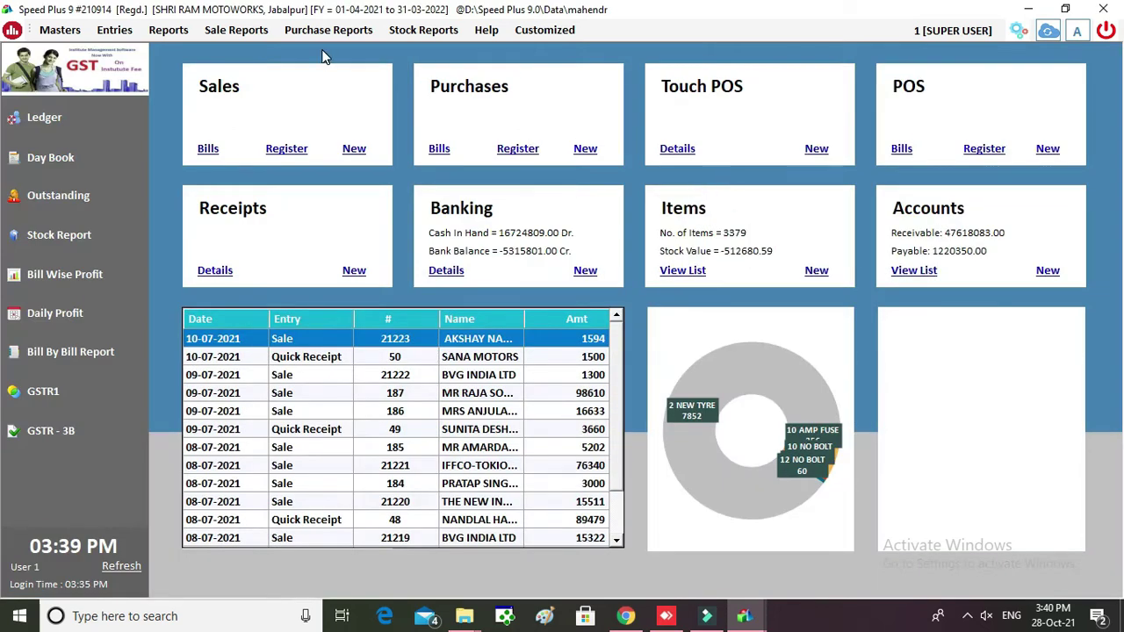
# - Look over the available reports, generate the receivable outstanding report as on 28-10-2021 and close it after checking it
pyautogui.click(163, 30)
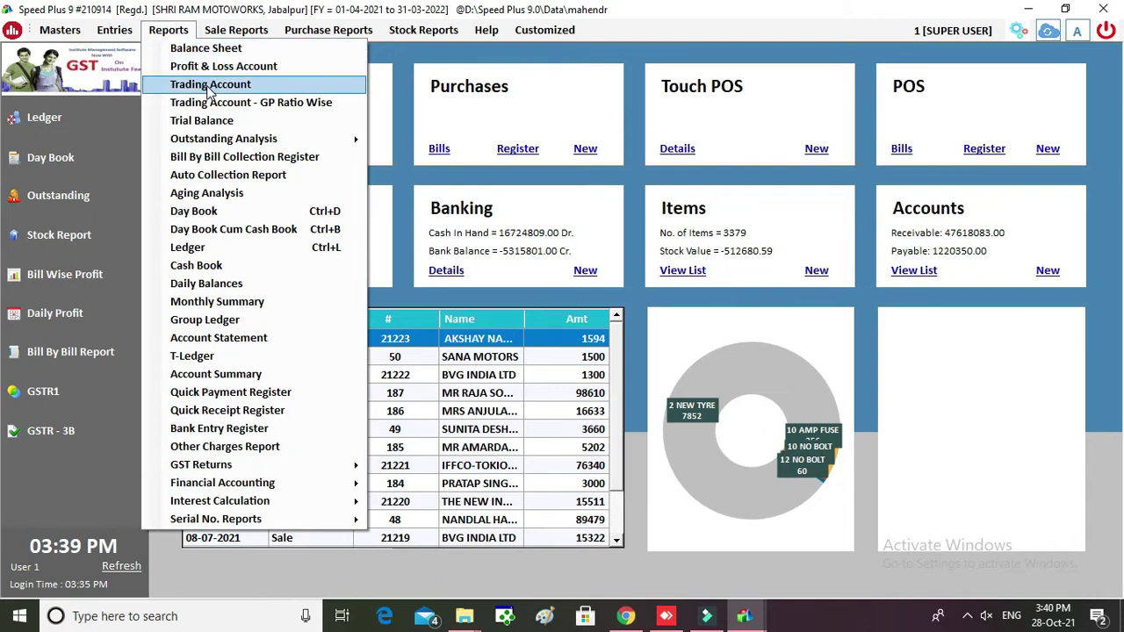
pyautogui.moveTo(226, 142)
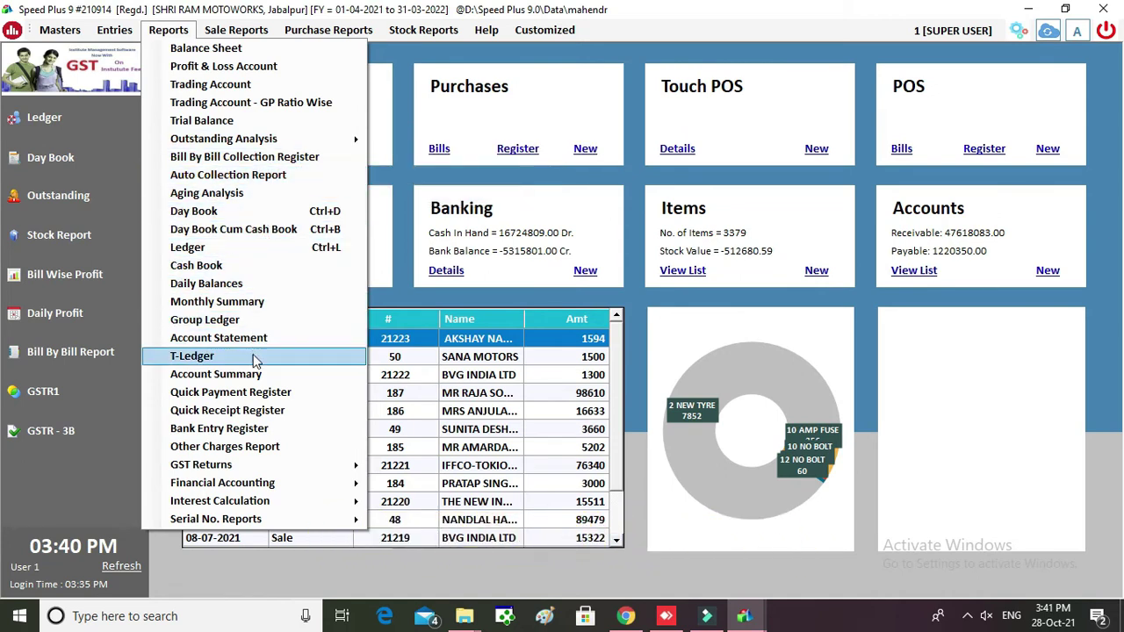
pyautogui.click(69, 197)
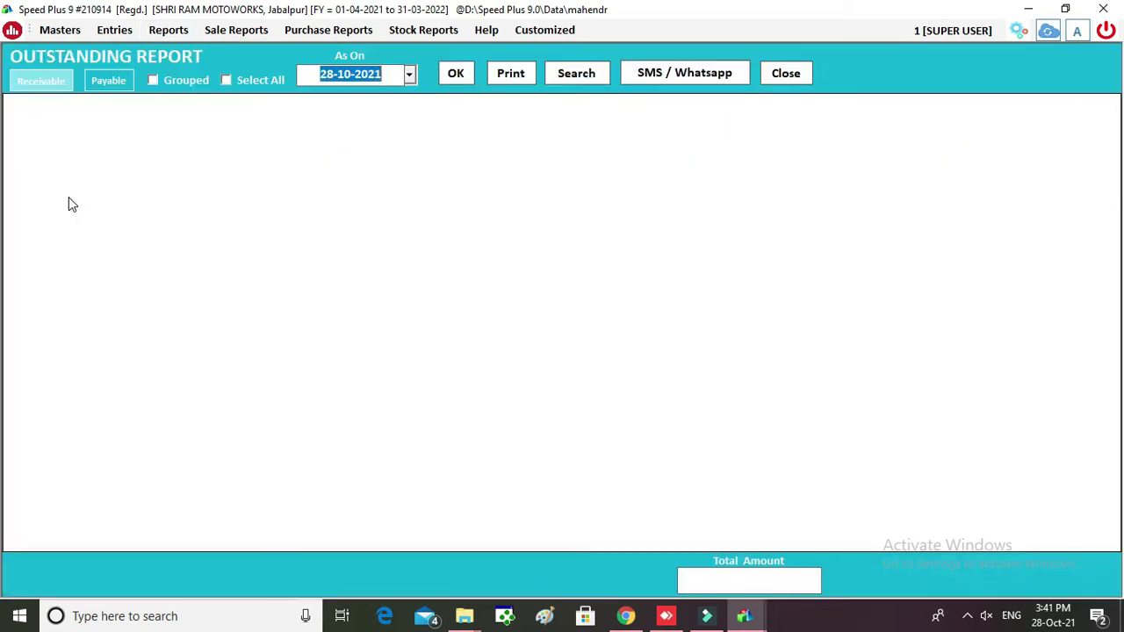
pyautogui.click(469, 73)
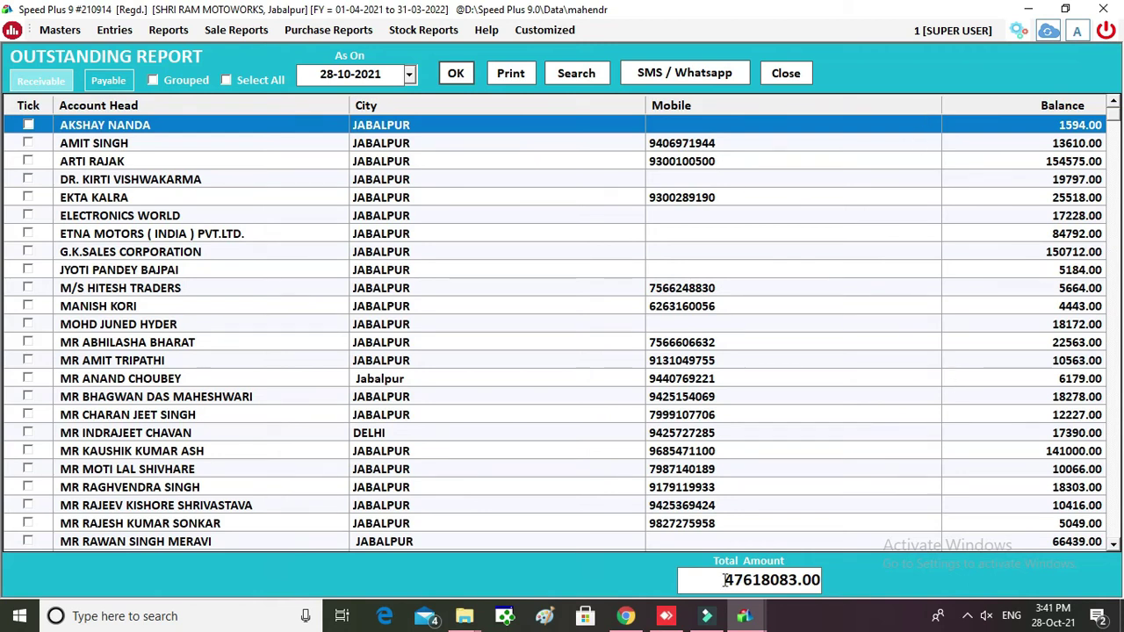
pyautogui.click(787, 77)
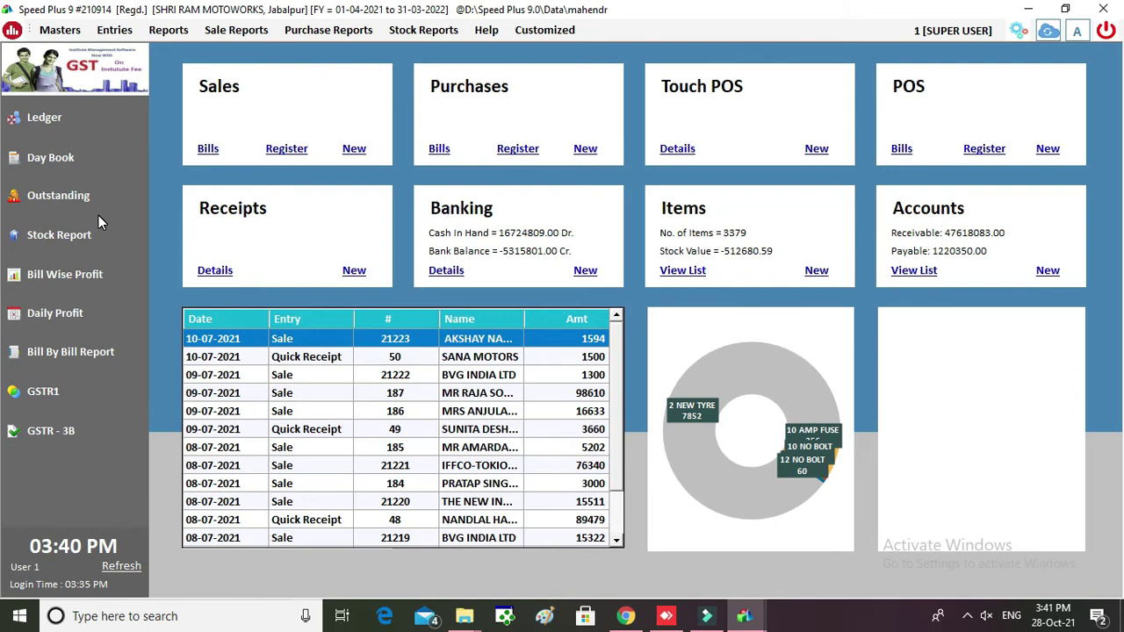
# - Generate the GSTR-3B report for the period 01-07-2021 to 28-10-2021 with B2B sale returns considered
pyautogui.click(61, 428)
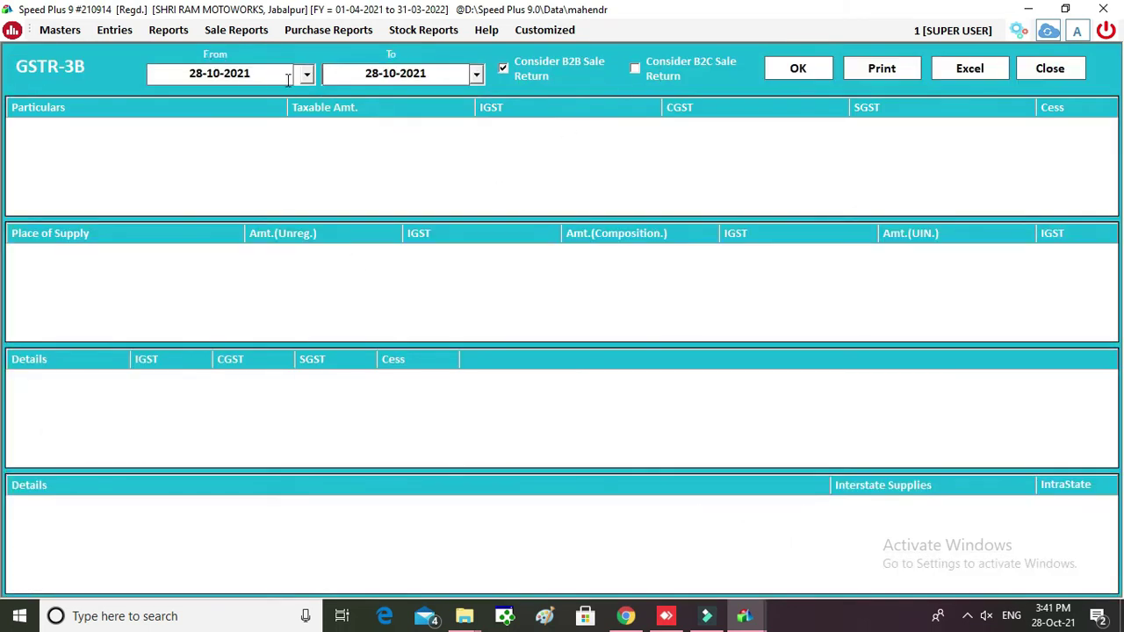
pyautogui.click(307, 75)
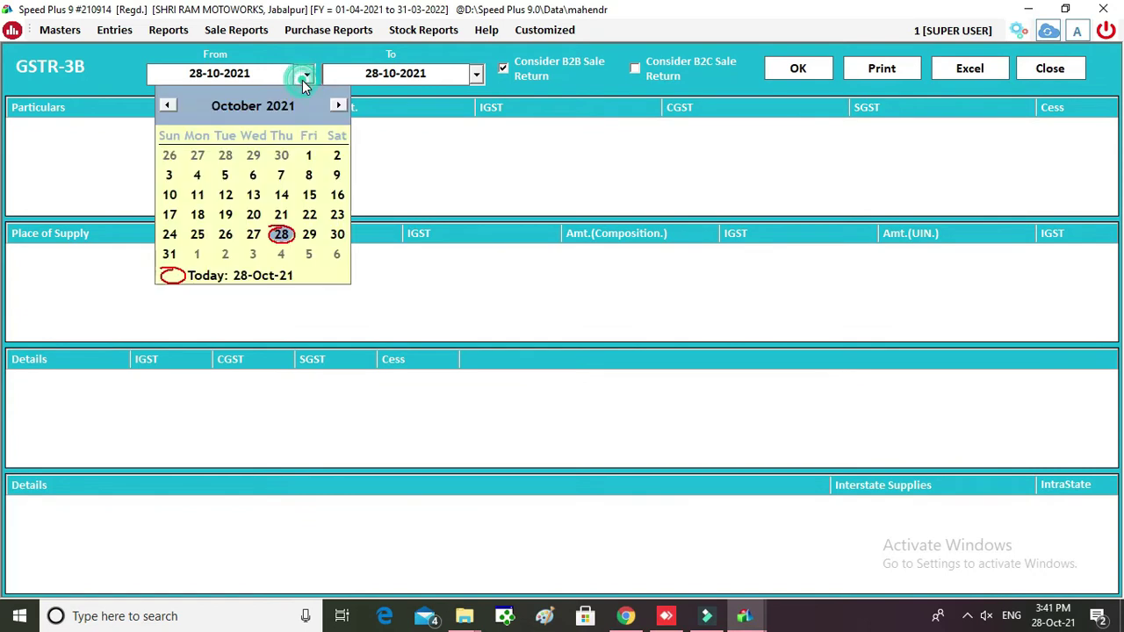
pyautogui.click(170, 106)
pyautogui.click(169, 106)
pyautogui.click(170, 106)
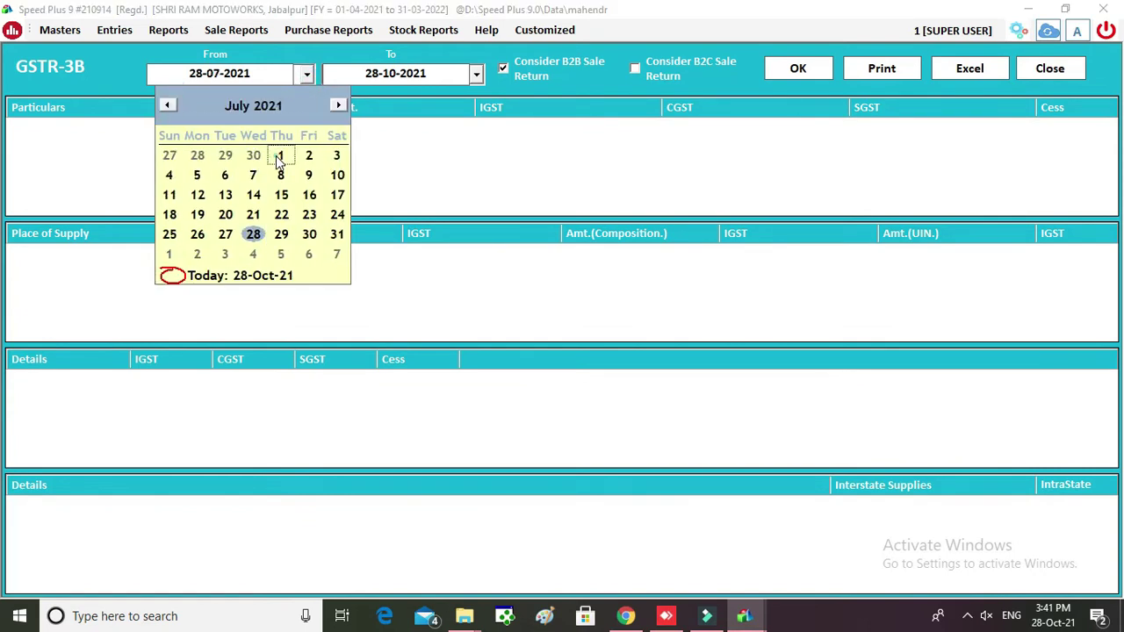
pyautogui.click(280, 158)
pyautogui.click(797, 70)
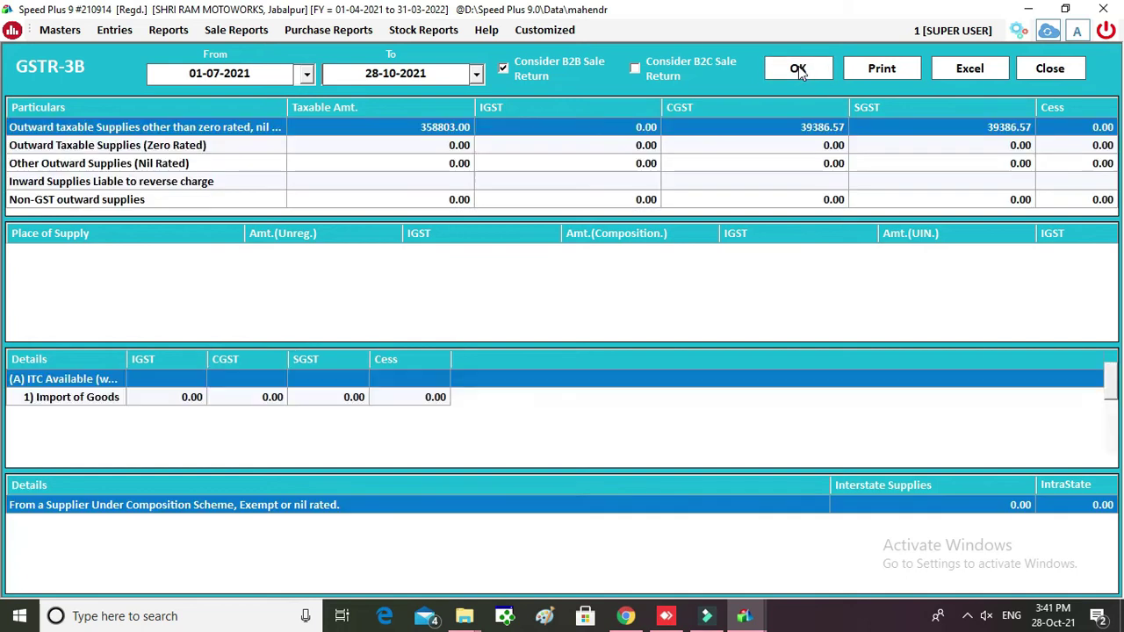
# - Preview the printable GSTR-3B form, examine its supply and ITC tables, and close the preview and the report
pyautogui.click(900, 70)
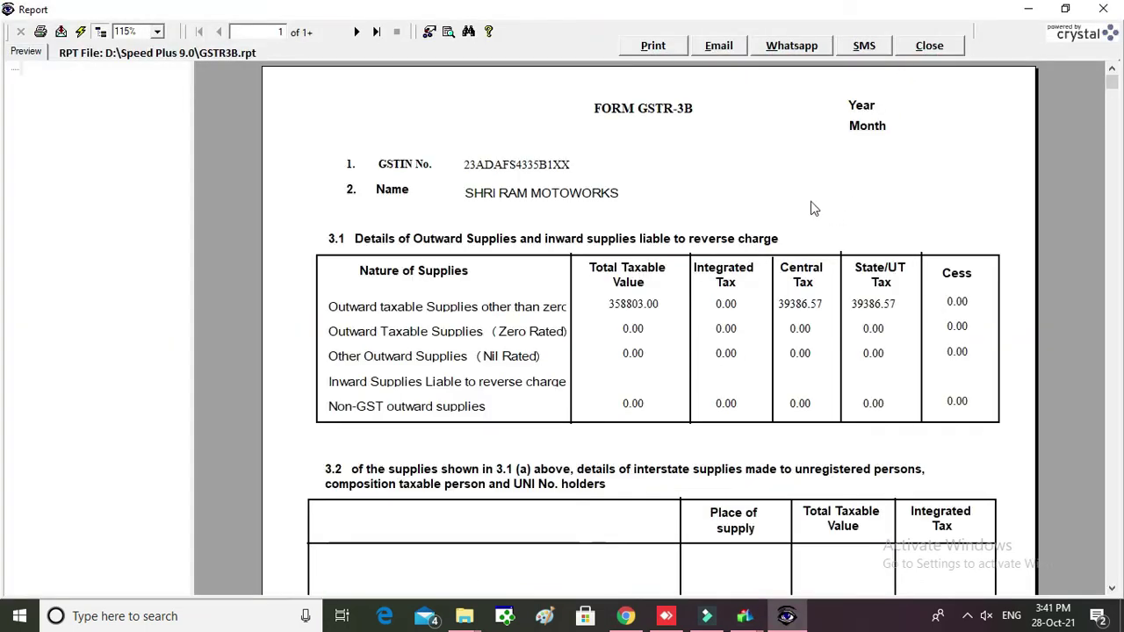
pyautogui.scroll(-2, 810, 199)
pyautogui.scroll(-1, 813, 204)
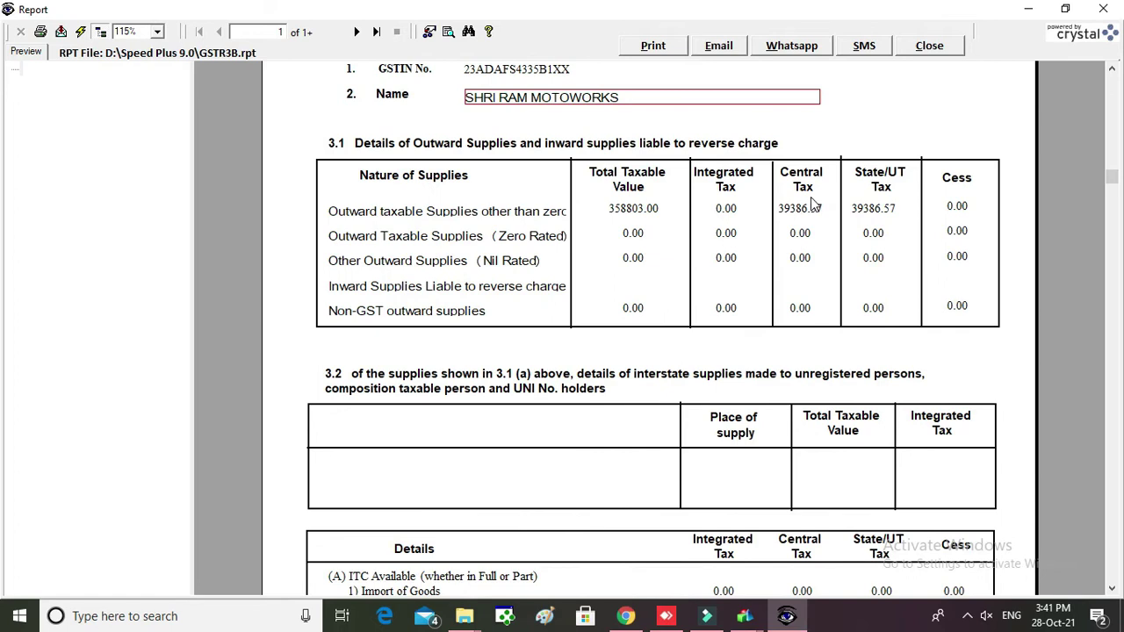
pyautogui.scroll(-4, 4, 184)
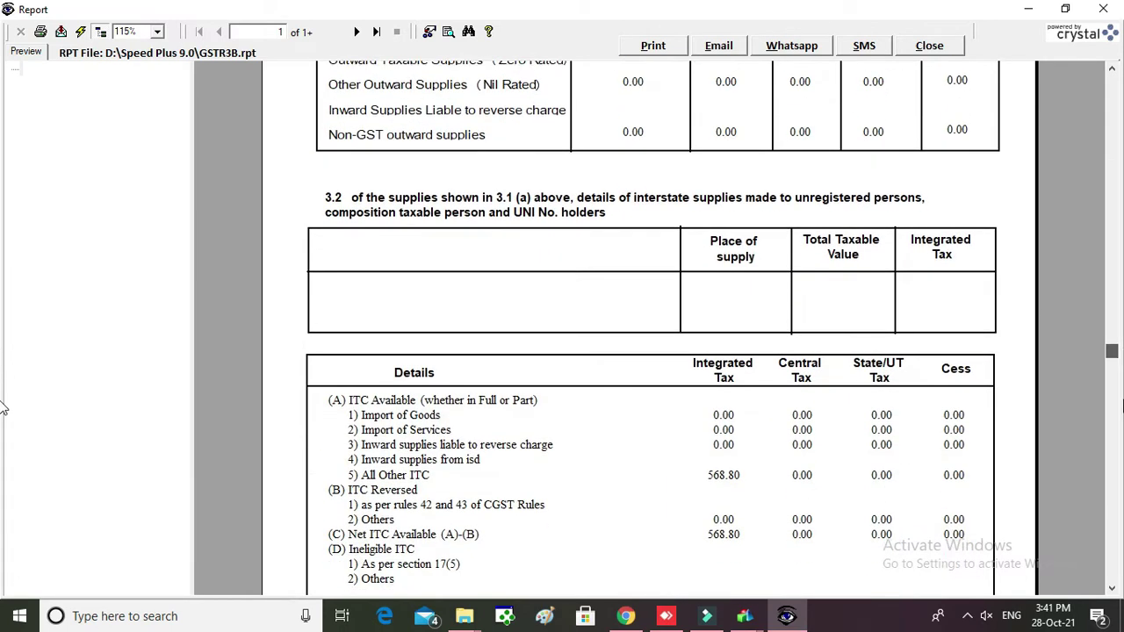
pyautogui.scroll(4, 3, 408)
pyautogui.click(918, 48)
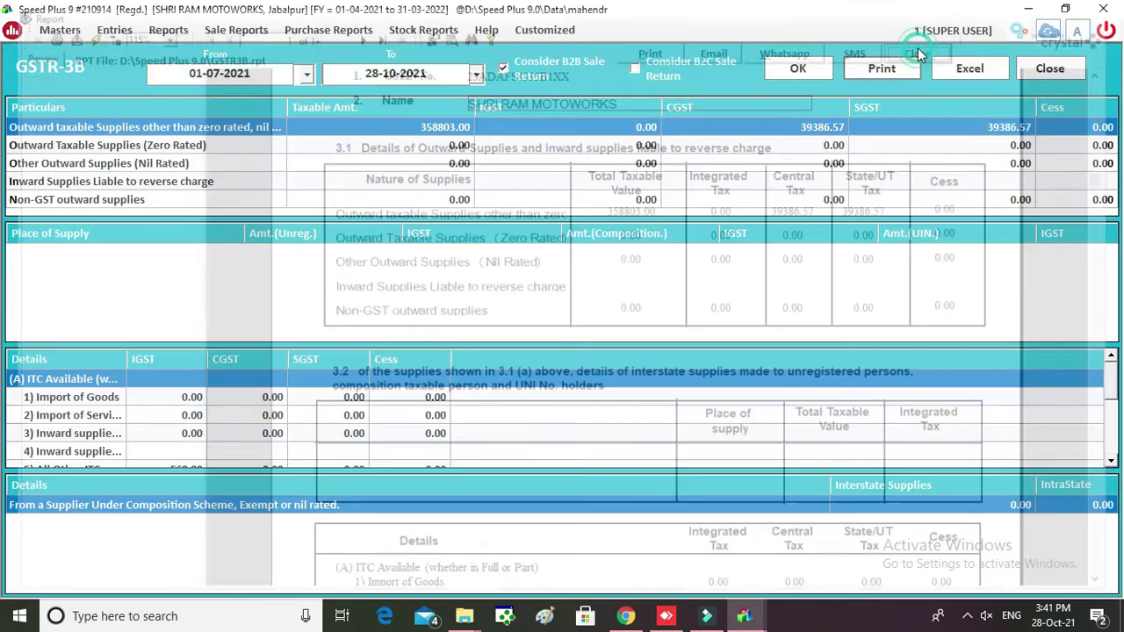
pyautogui.click(1055, 76)
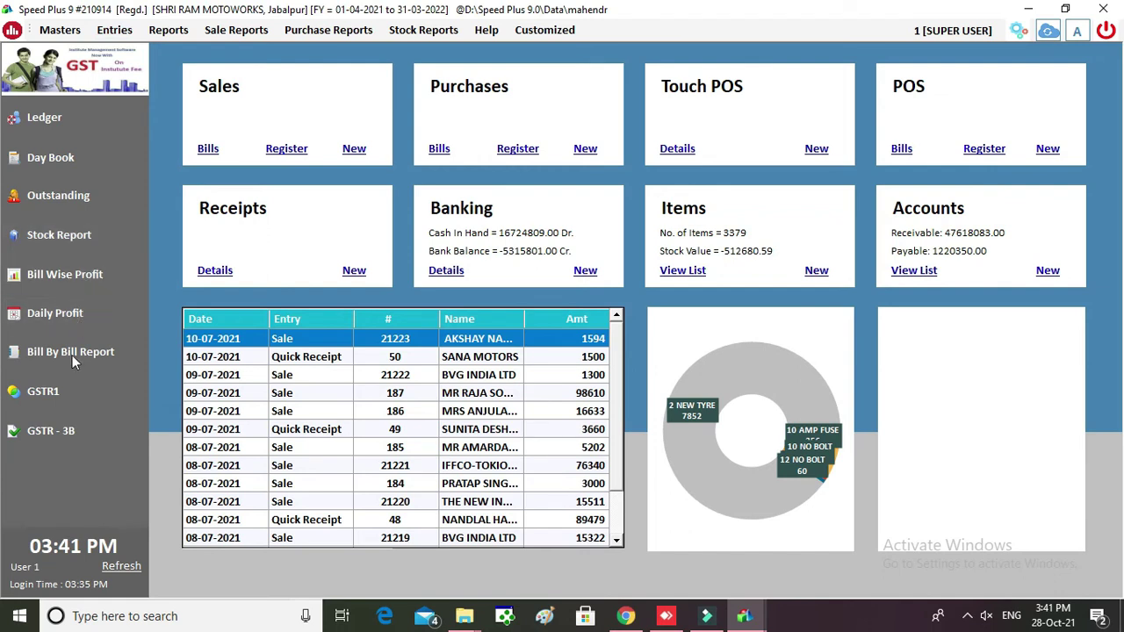
# - Generate the bill-wise GST register from the GSTR1 reports for the period 01-07-2021 to 28-10-2021
pyautogui.click(69, 392)
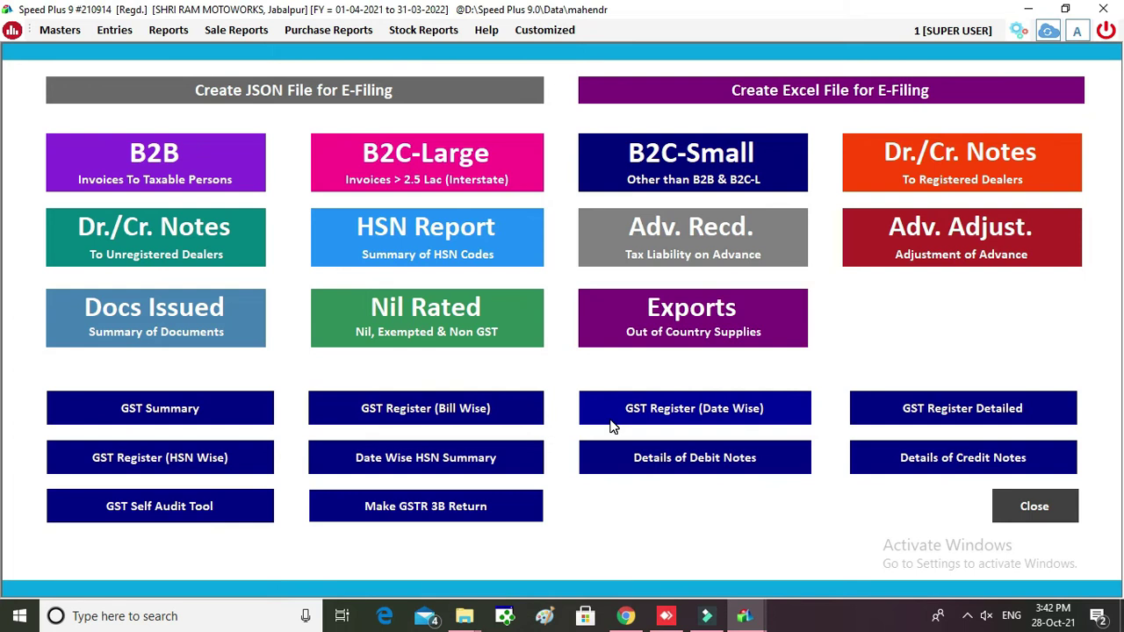
pyautogui.click(464, 409)
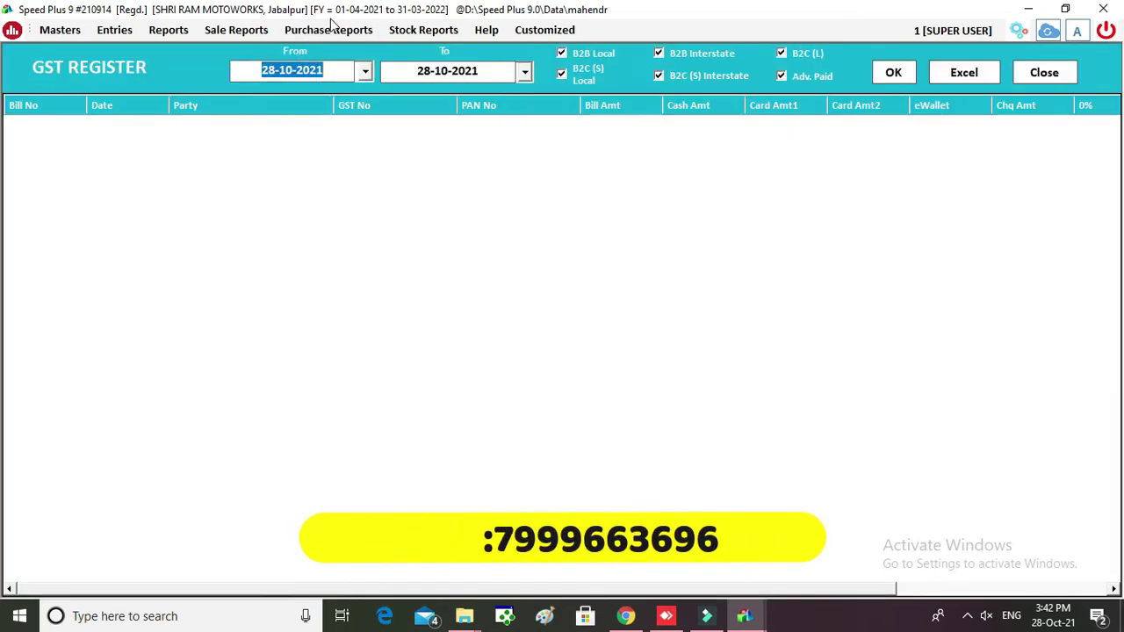
pyautogui.click(363, 72)
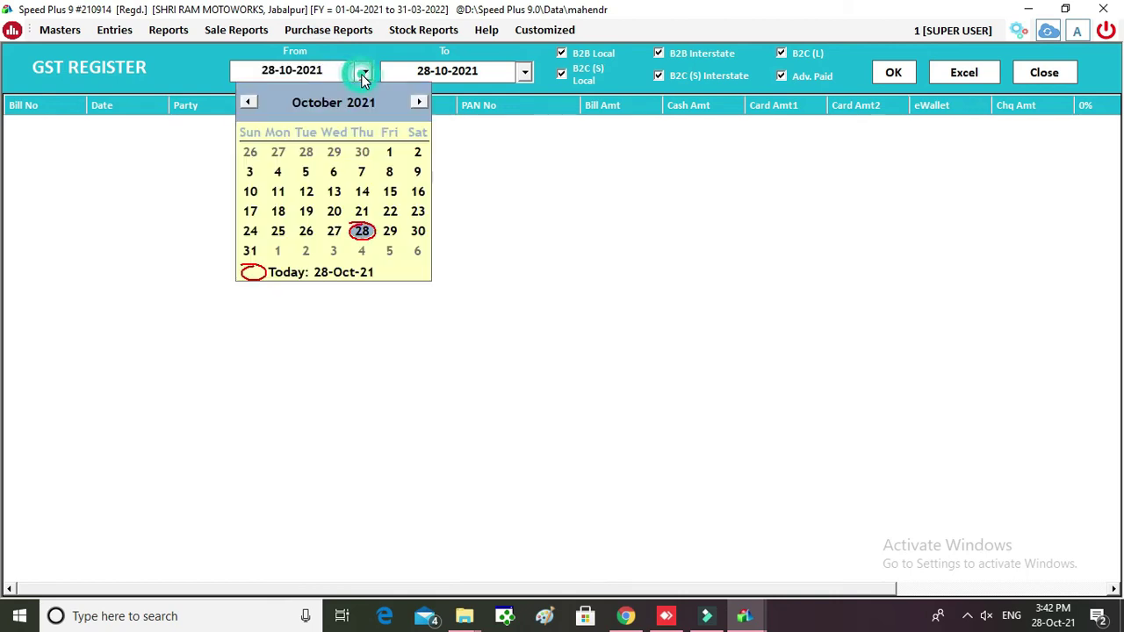
pyautogui.click(248, 102)
pyautogui.click(249, 101)
pyautogui.click(249, 102)
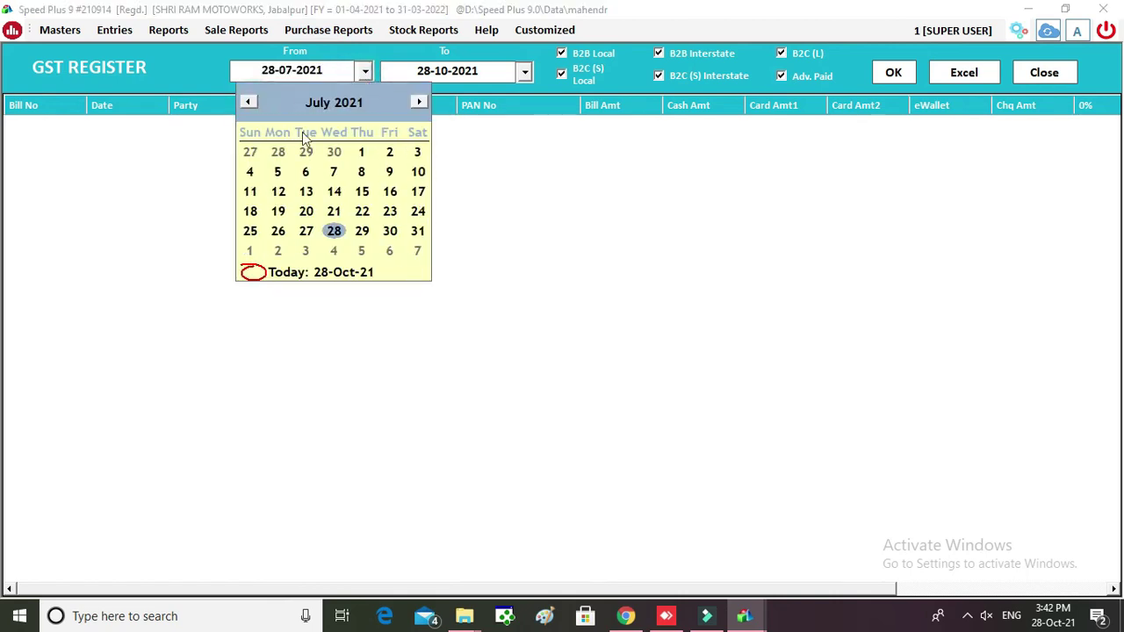
pyautogui.click(361, 153)
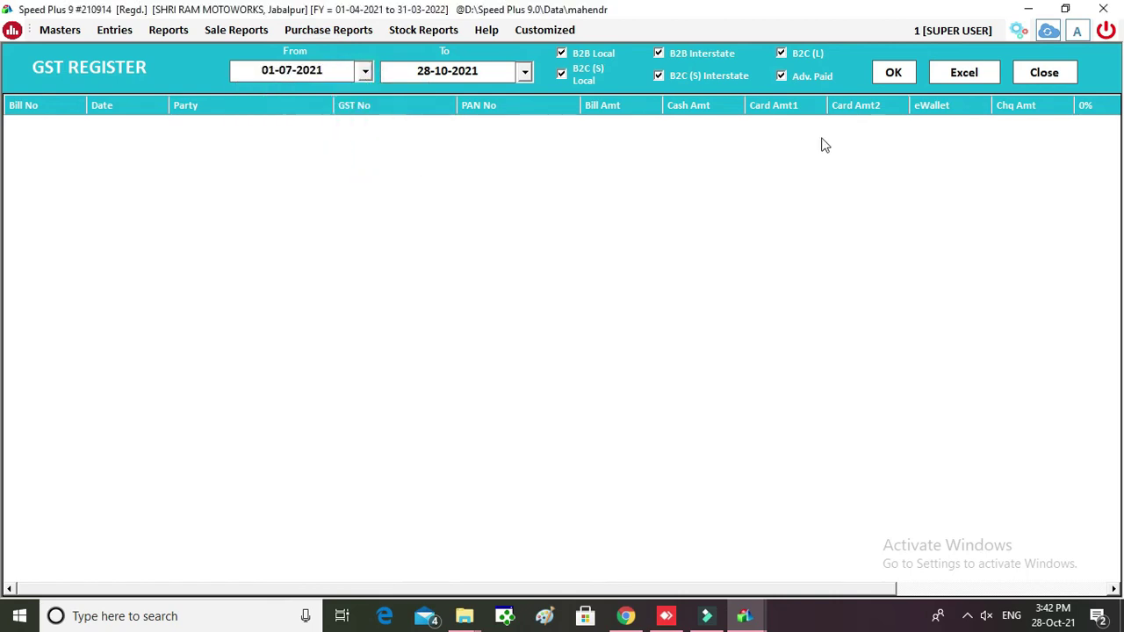
pyautogui.click(904, 72)
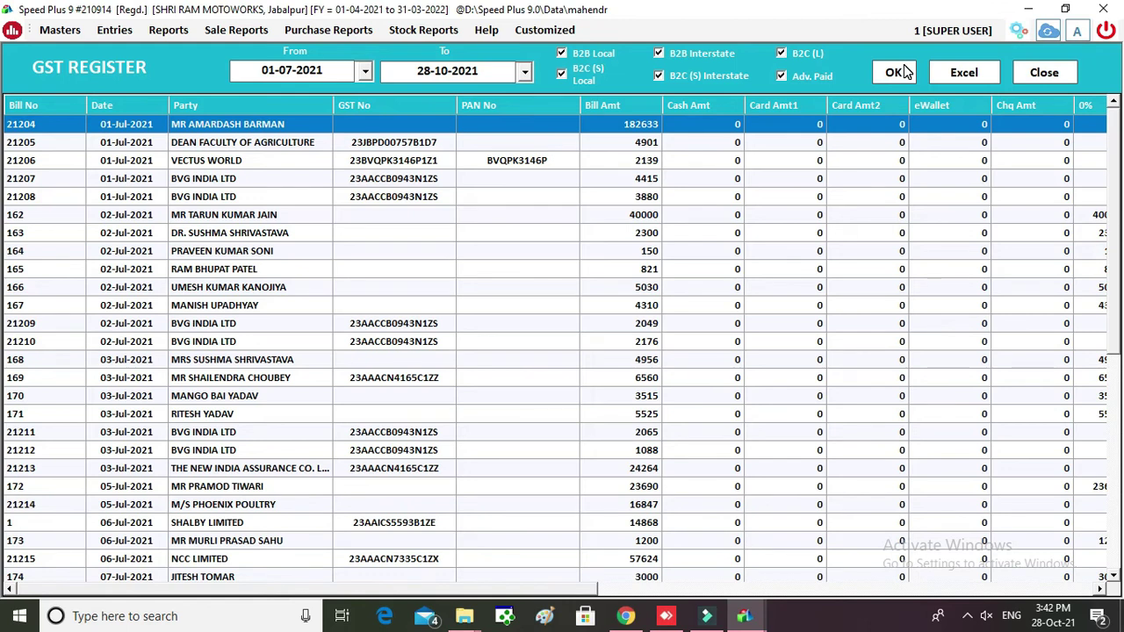
# - Examine the register's tax rate, taxable amount and total columns, and return to the dashboard
pyautogui.click(694, 593)
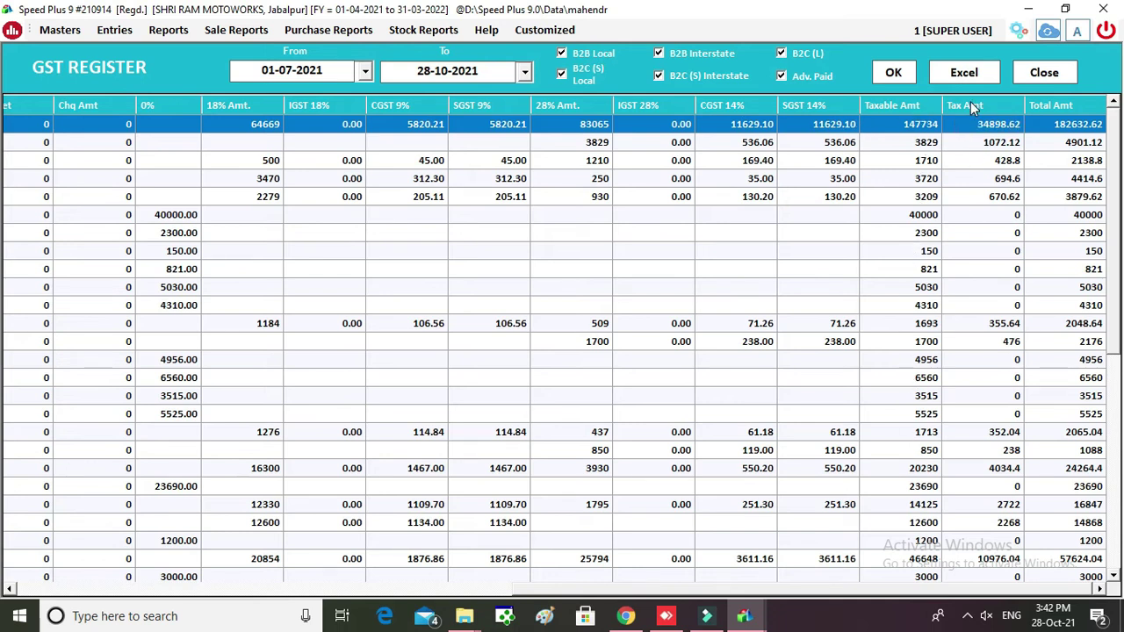
pyautogui.click(1038, 76)
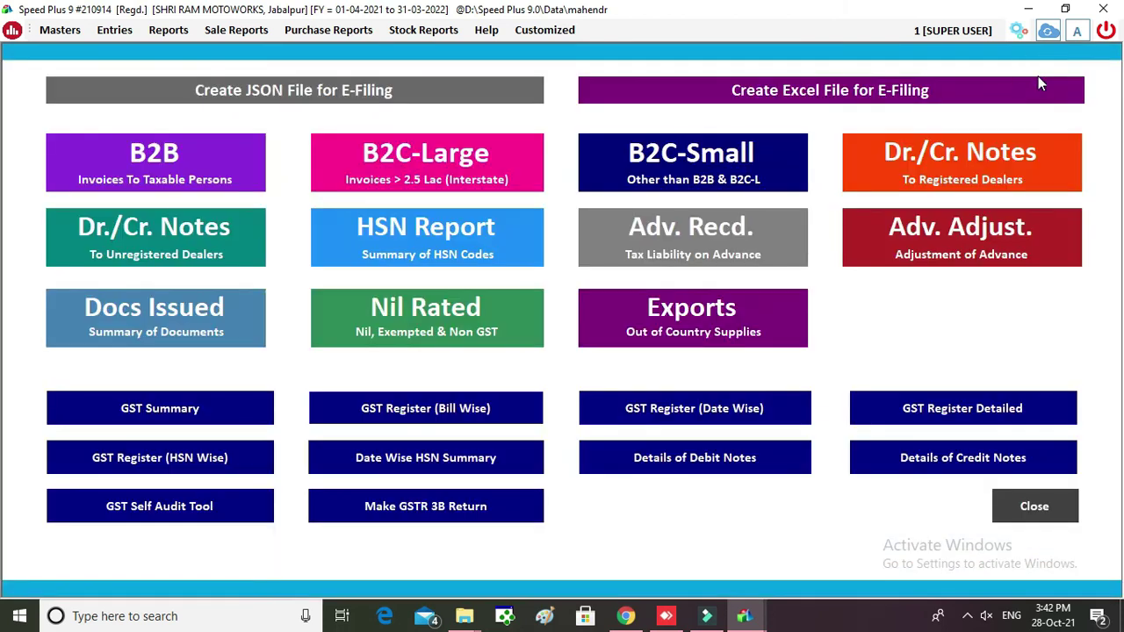
pyautogui.click(1020, 513)
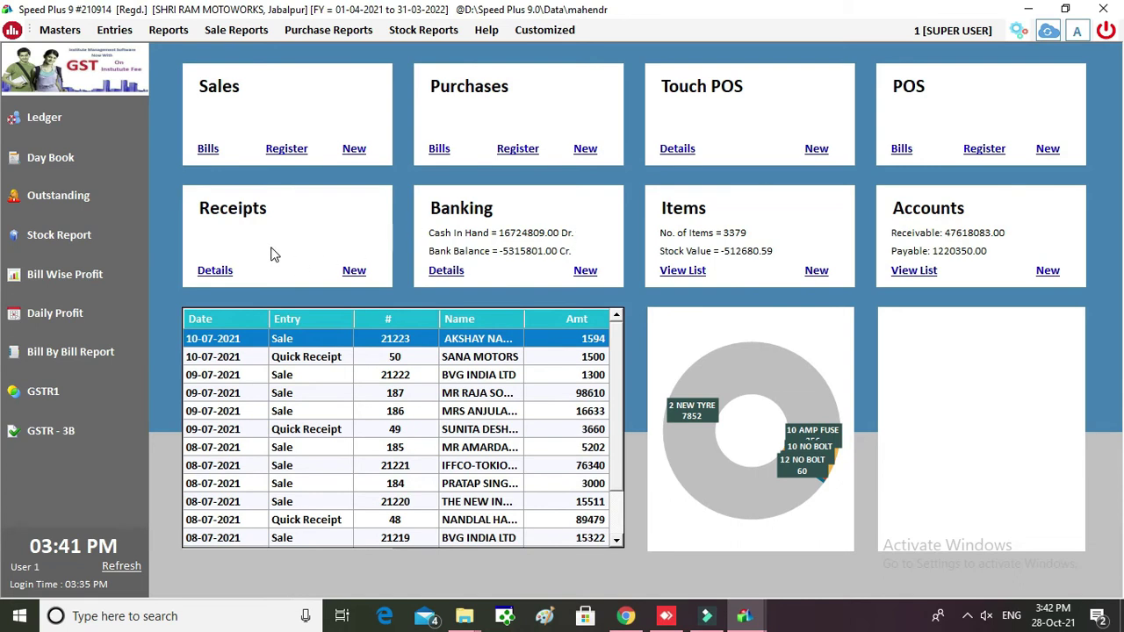
# - Open the SANA MOTORS quick receipt dated 10-07-2021, mark its entry, preview it in the RECIPT print format and close the preview
pyautogui.doubleClick(334, 361)
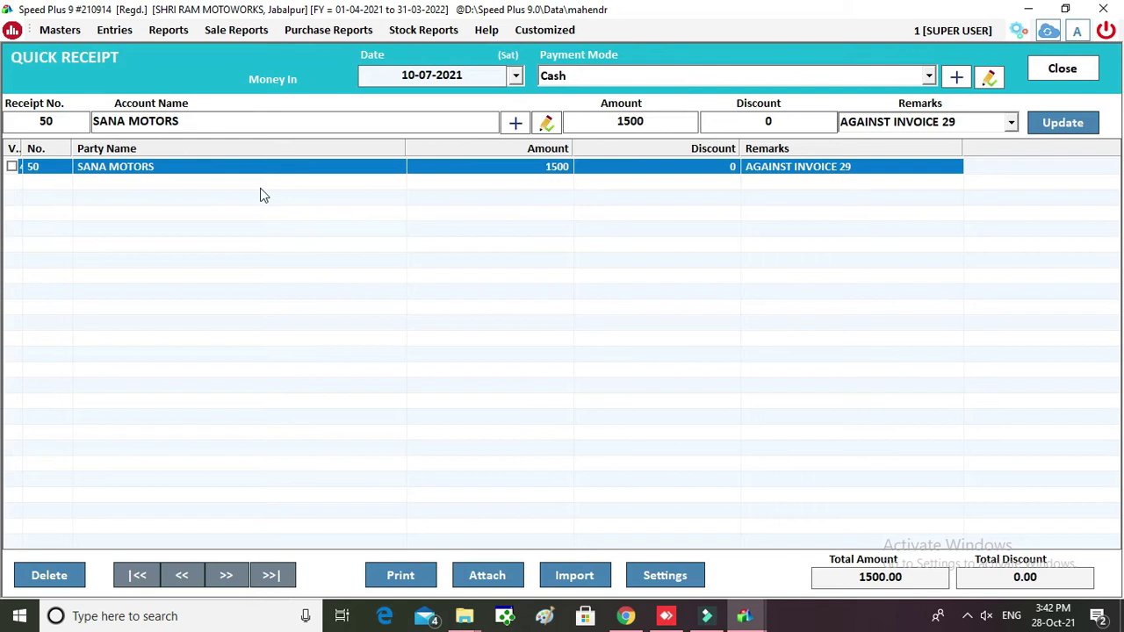
pyautogui.click(11, 166)
pyautogui.click(431, 575)
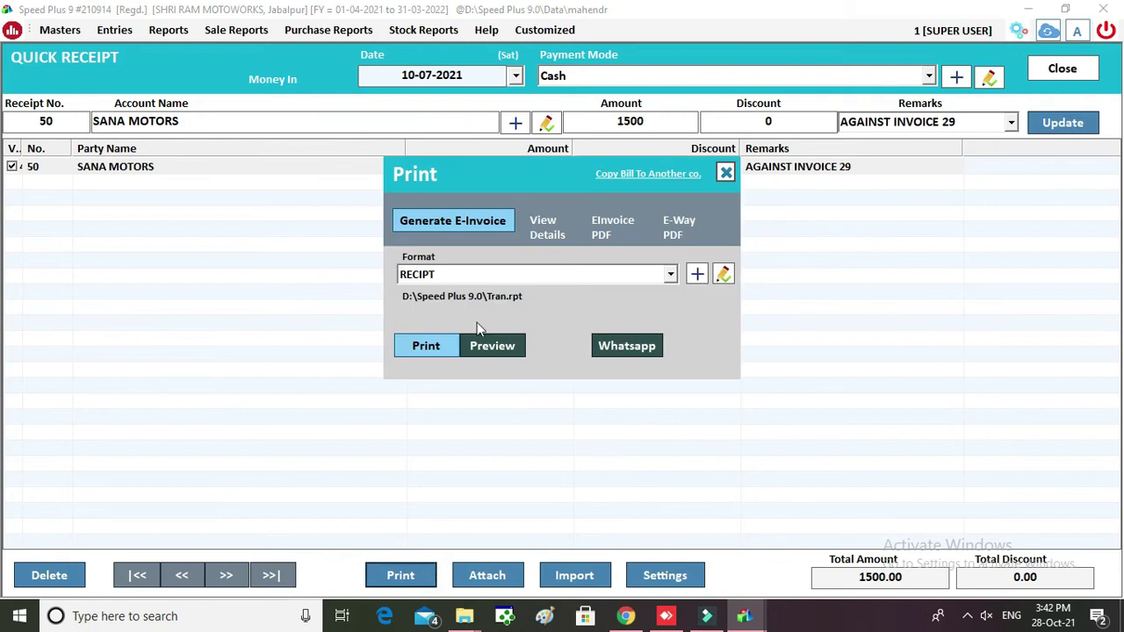
pyautogui.click(509, 345)
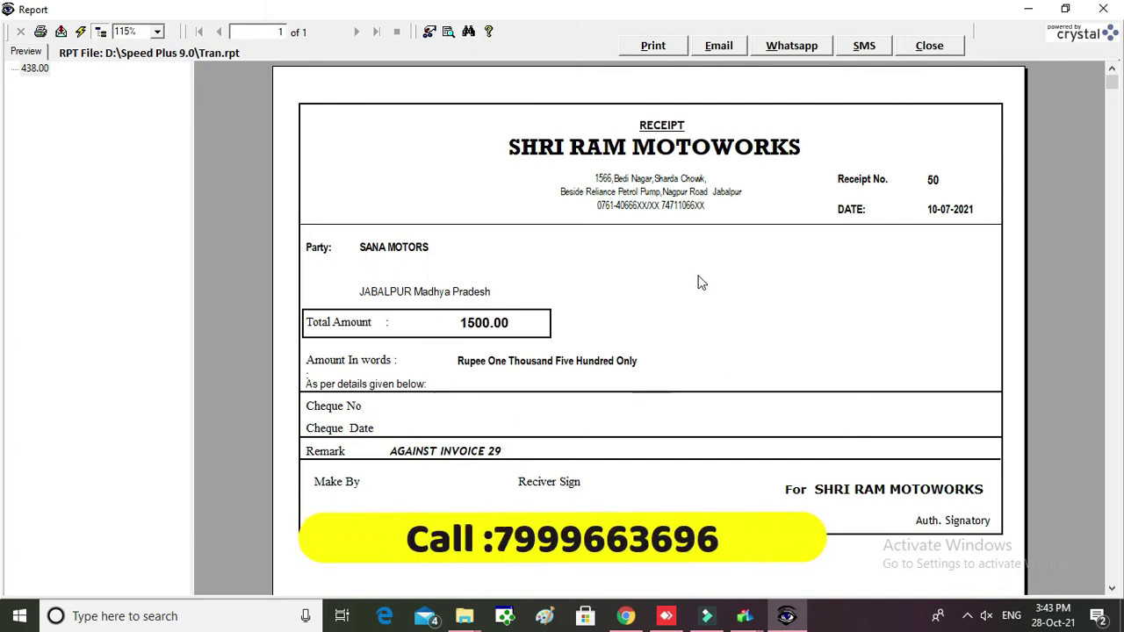
pyautogui.click(929, 51)
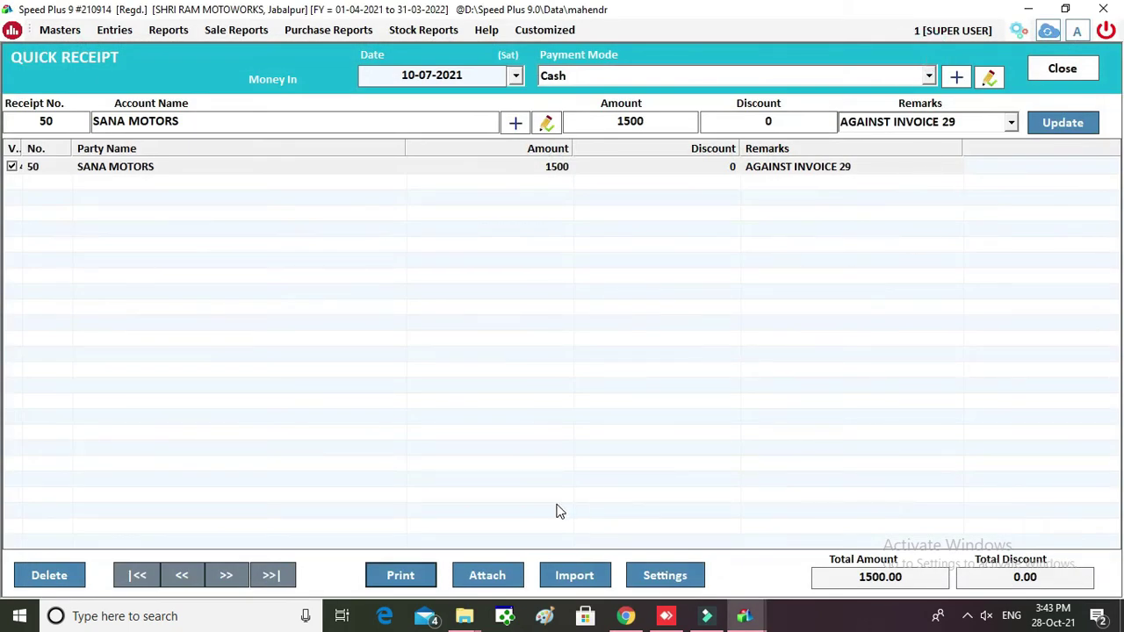
# - Check the quick receipt's attachment list and cursor-stop field settings, and close the receipt without changes
pyautogui.click(500, 572)
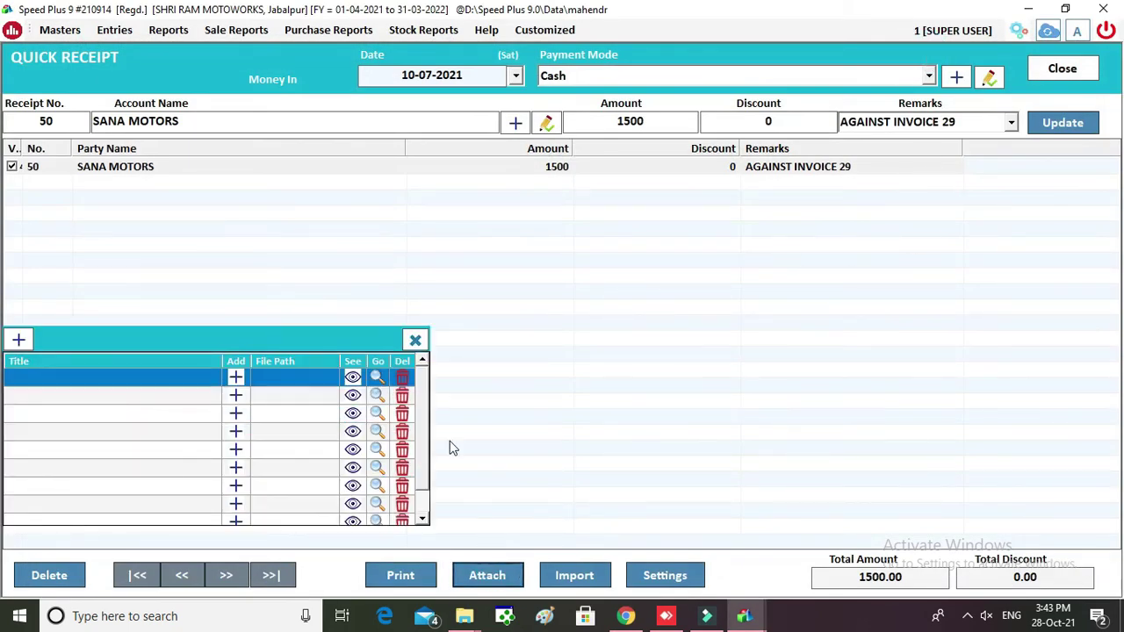
pyautogui.click(415, 342)
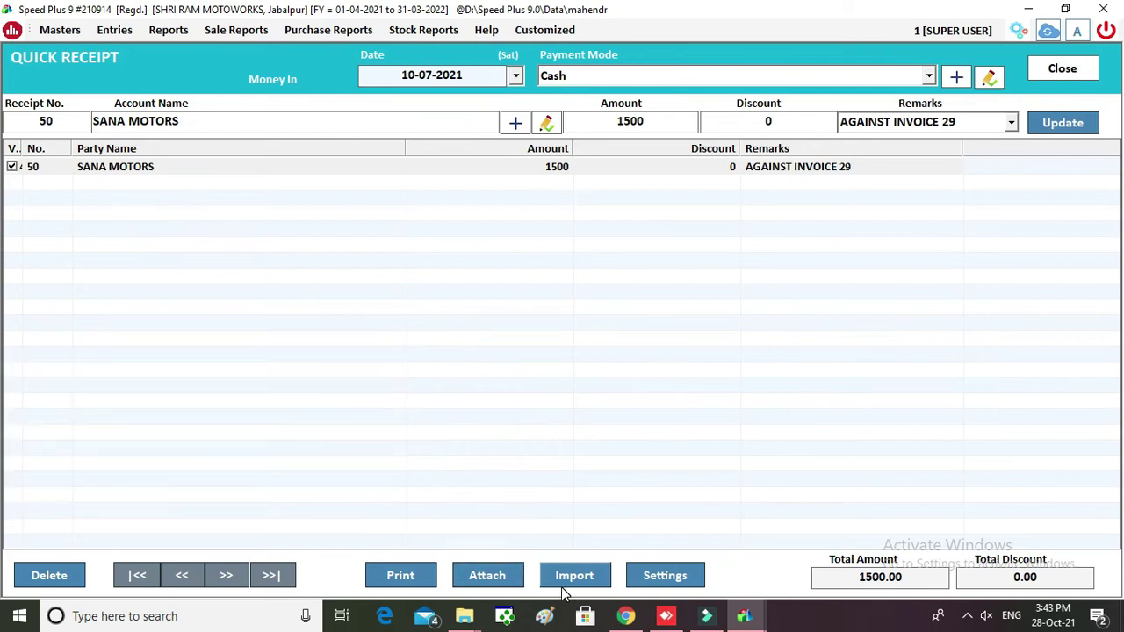
pyautogui.click(672, 582)
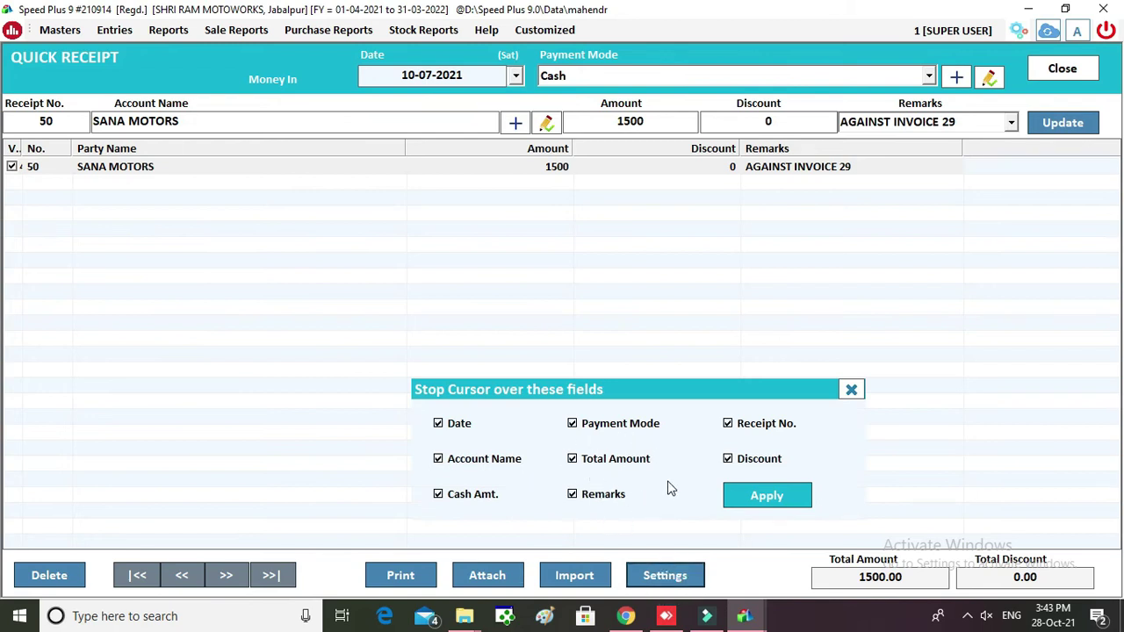
pyautogui.click(852, 390)
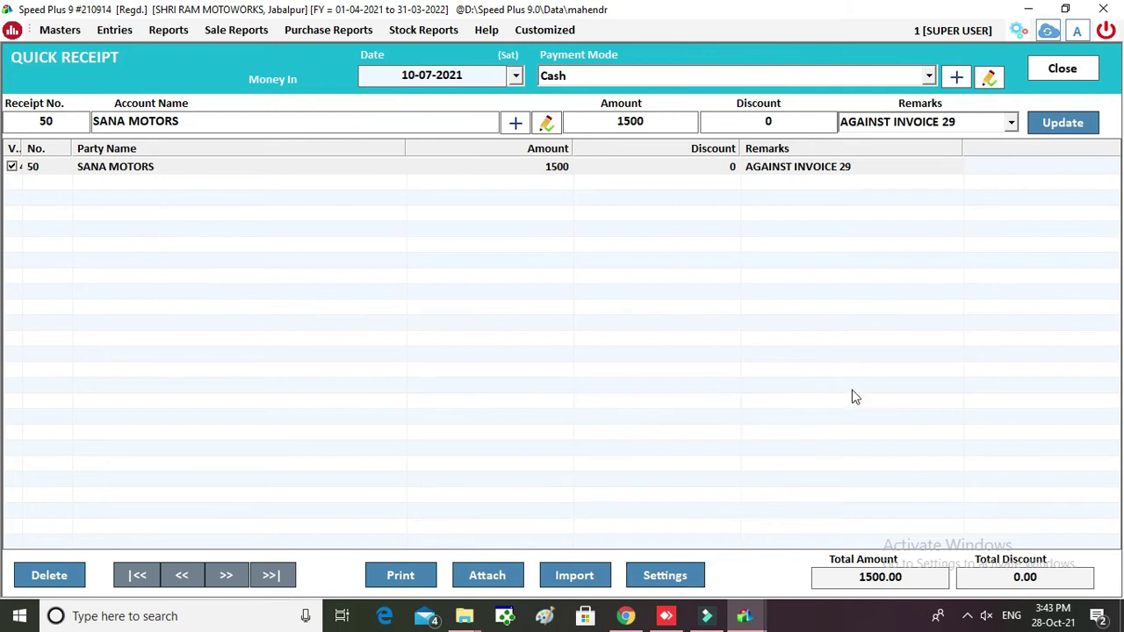
pyautogui.click(1074, 76)
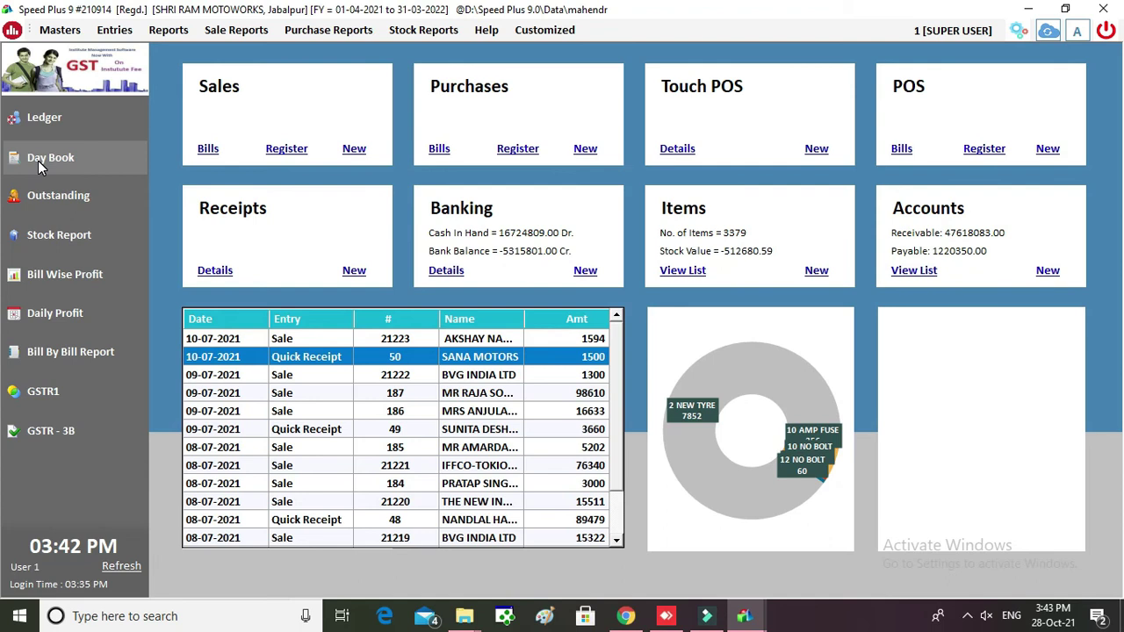
# - Open the sale order entry form, look over its fields and close it
pyautogui.click(128, 35)
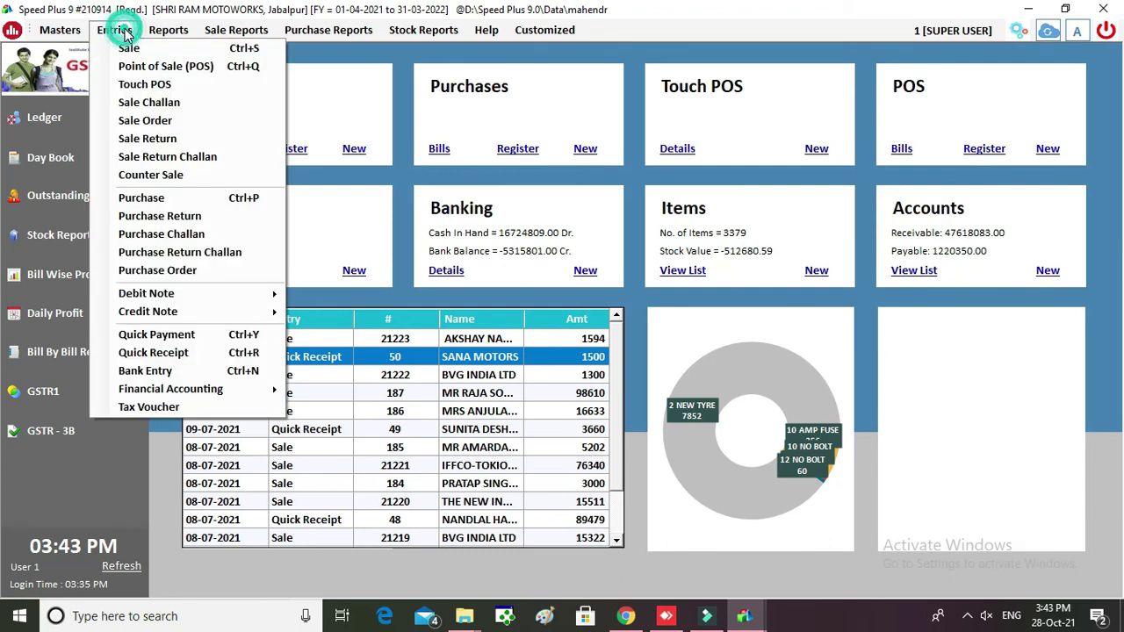
pyautogui.click(180, 123)
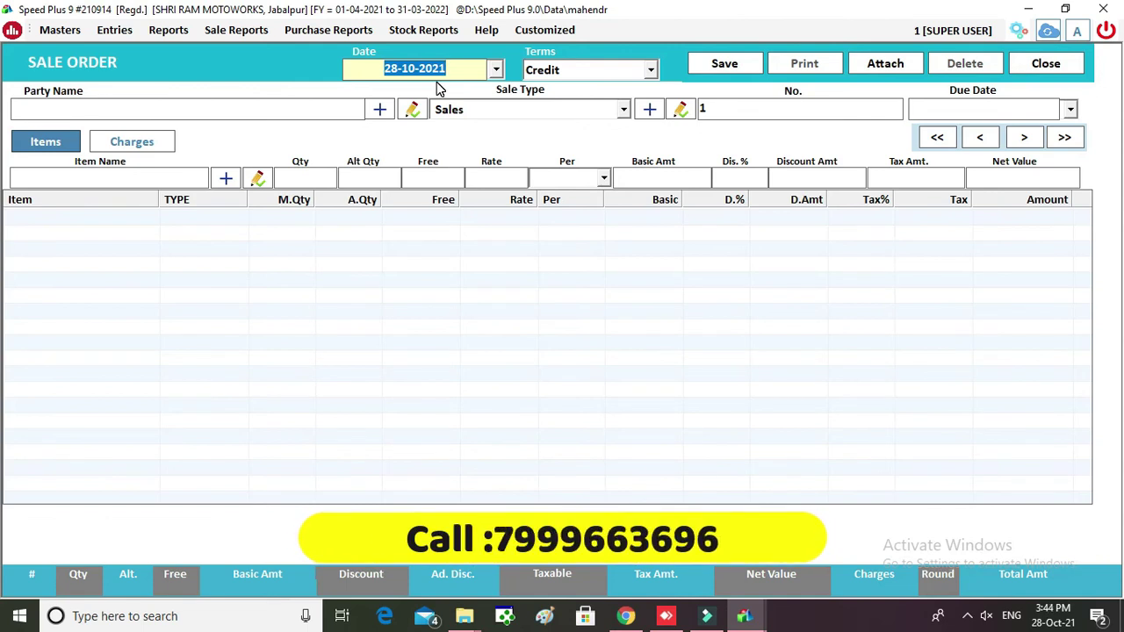
pyautogui.click(1046, 64)
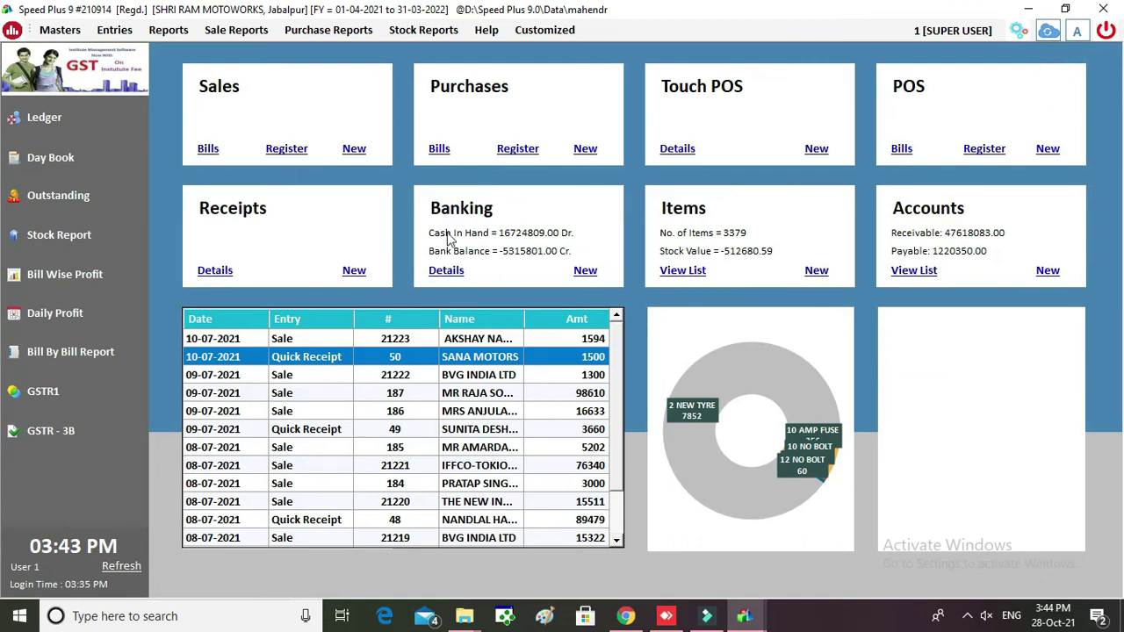
# - Open the sale bills list and look through the fields available for searching bills
pyautogui.click(208, 148)
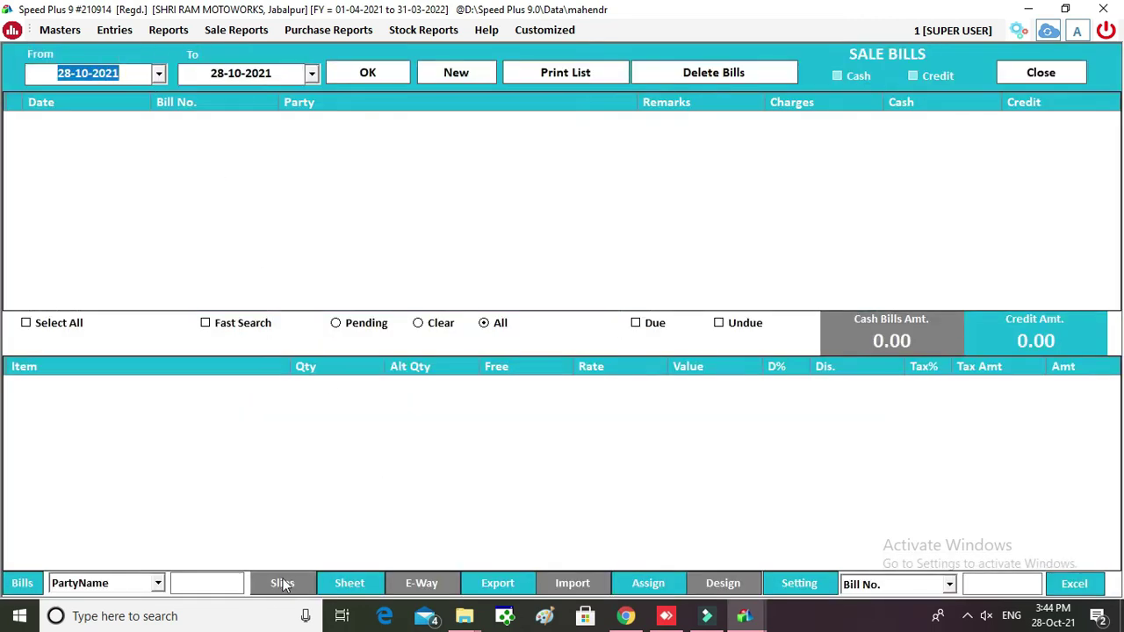
pyautogui.click(160, 586)
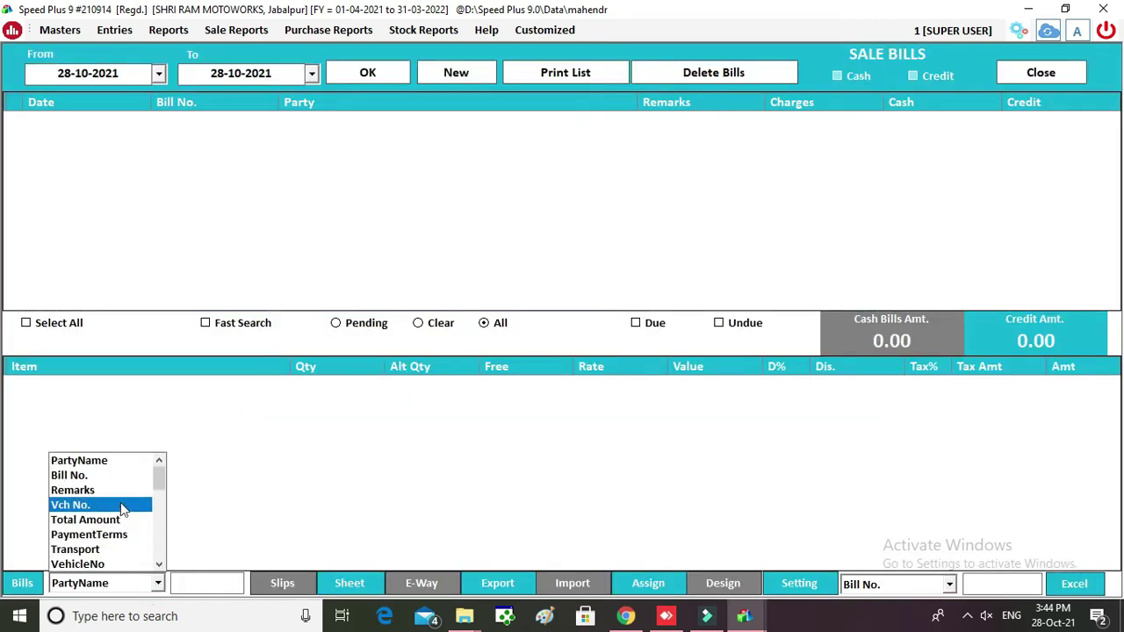
pyautogui.click(162, 505)
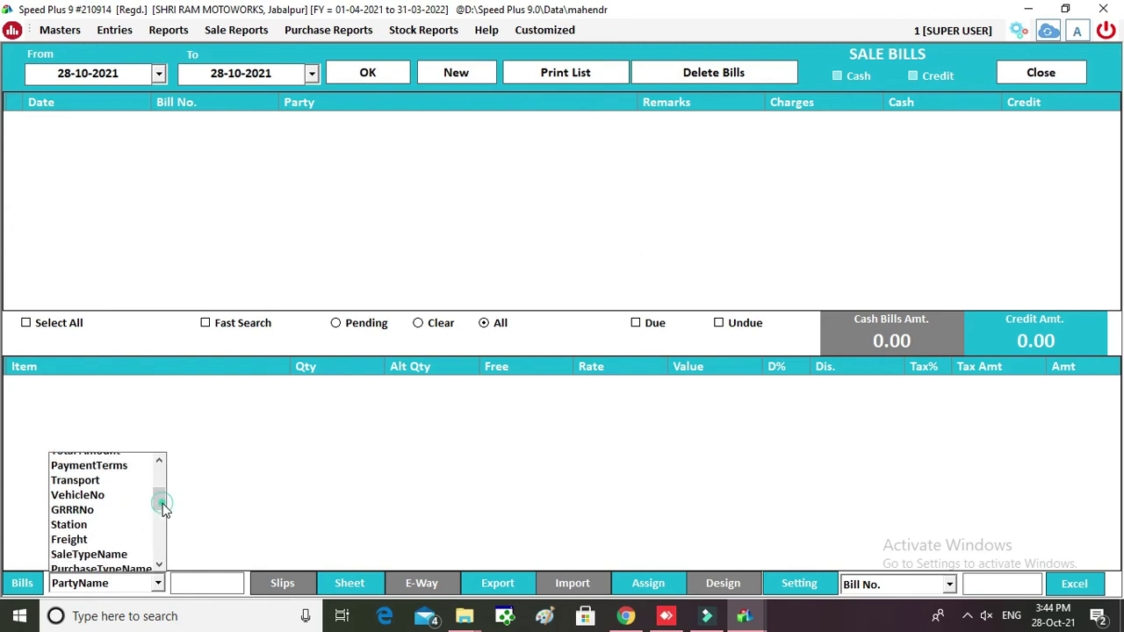
pyautogui.click(161, 530)
pyautogui.click(160, 538)
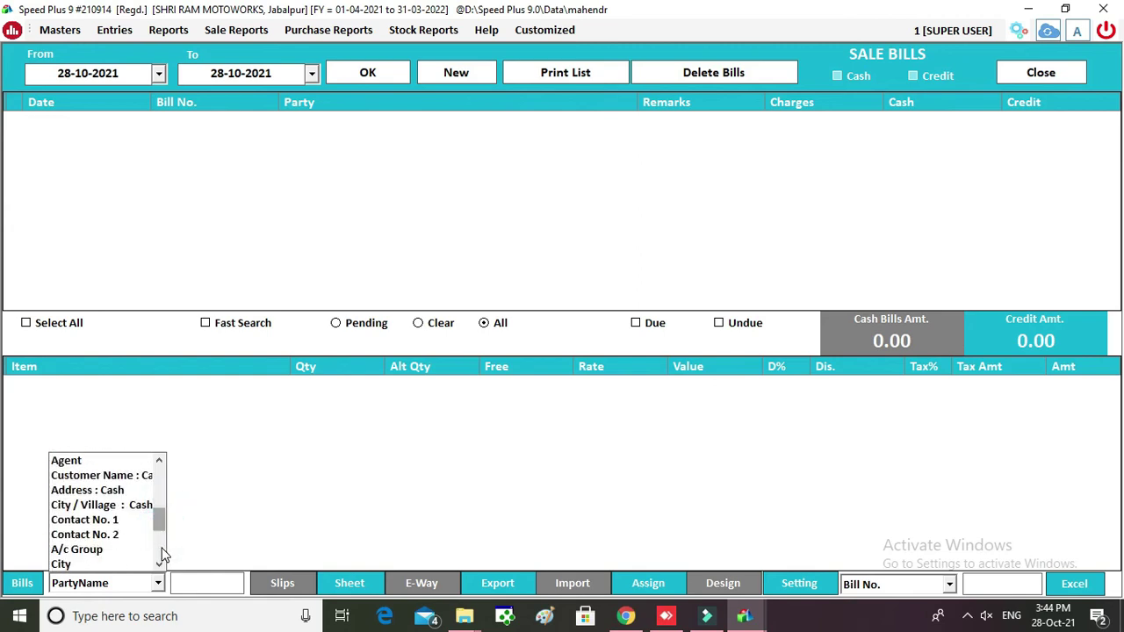
pyautogui.click(161, 553)
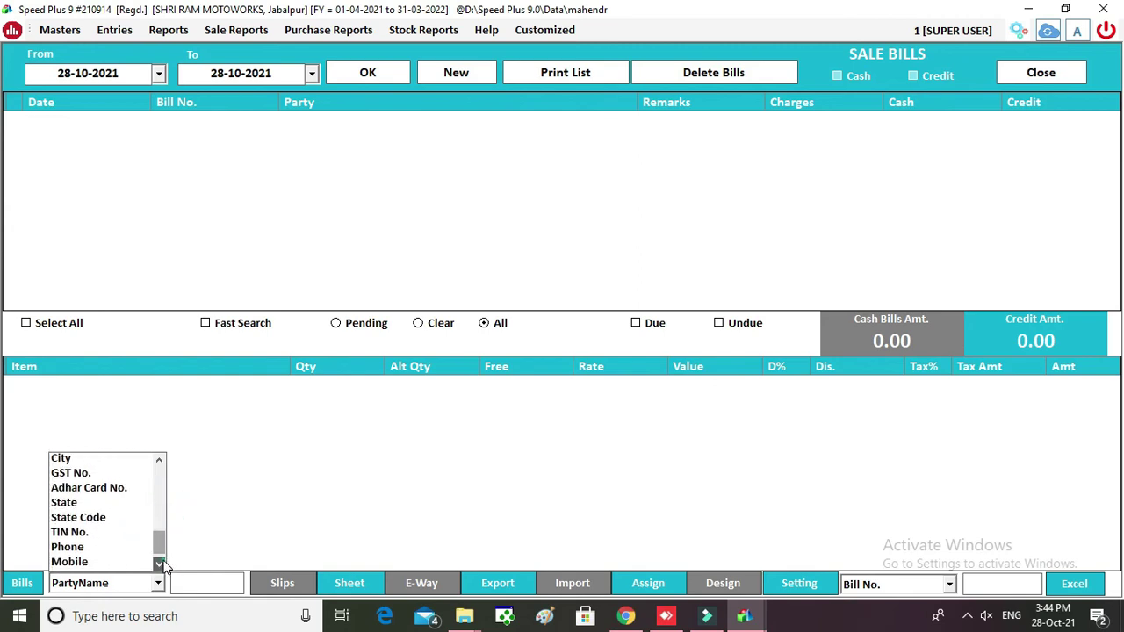
pyautogui.click(159, 564)
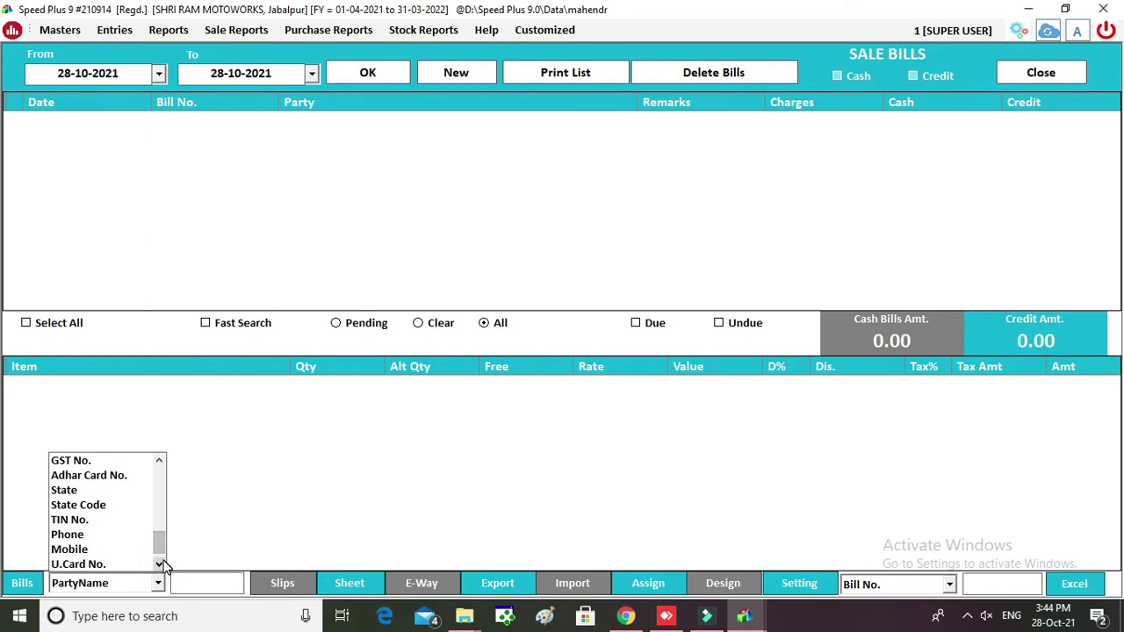